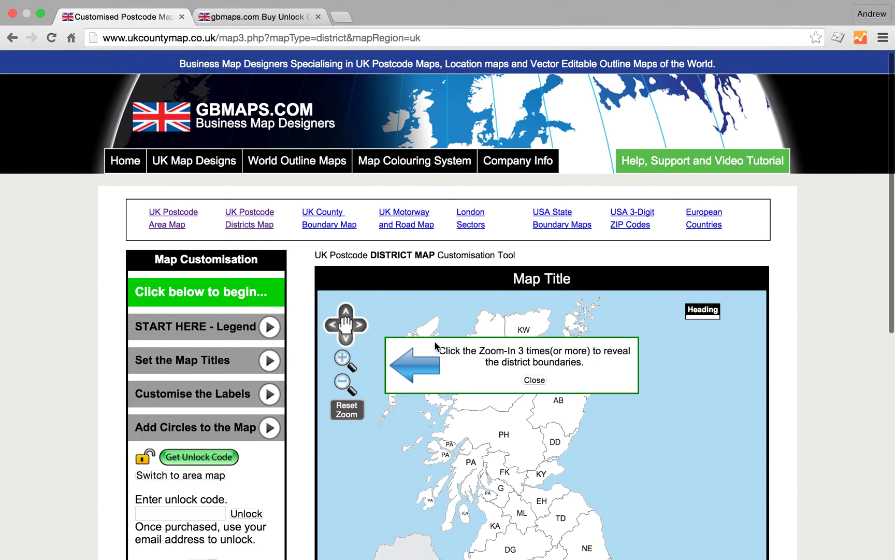
Close the zoom hint, zoom three levels into Scotland, then reset to the full UK map.
scroll(446, 350, "down", 4)
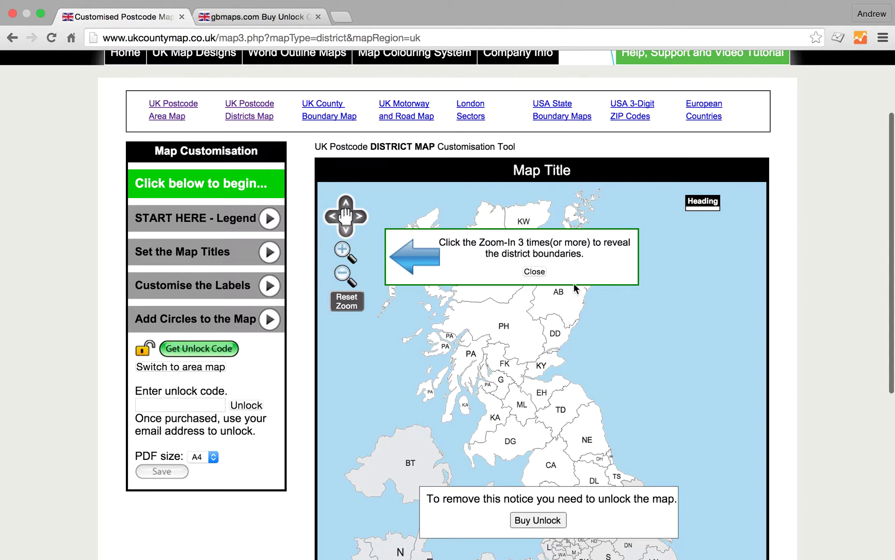
left_click(537, 272)
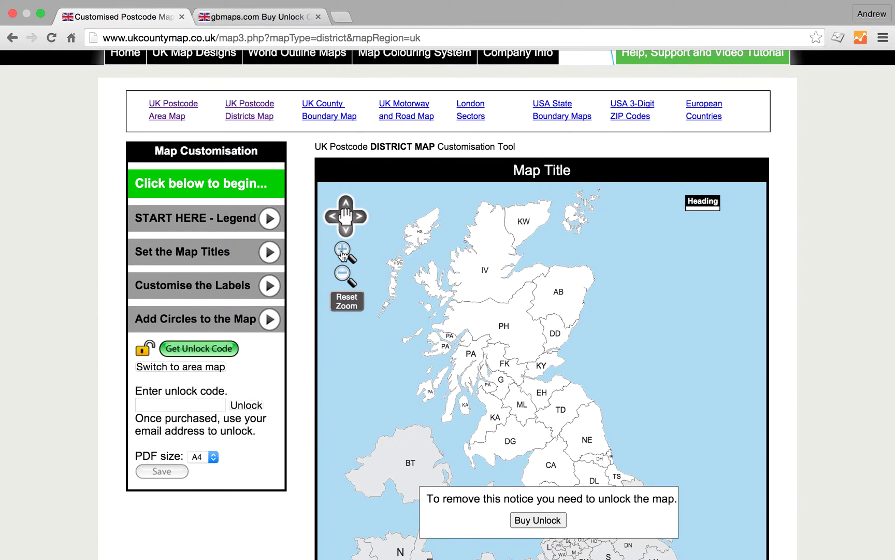
left_click(342, 253)
left_click(342, 253)
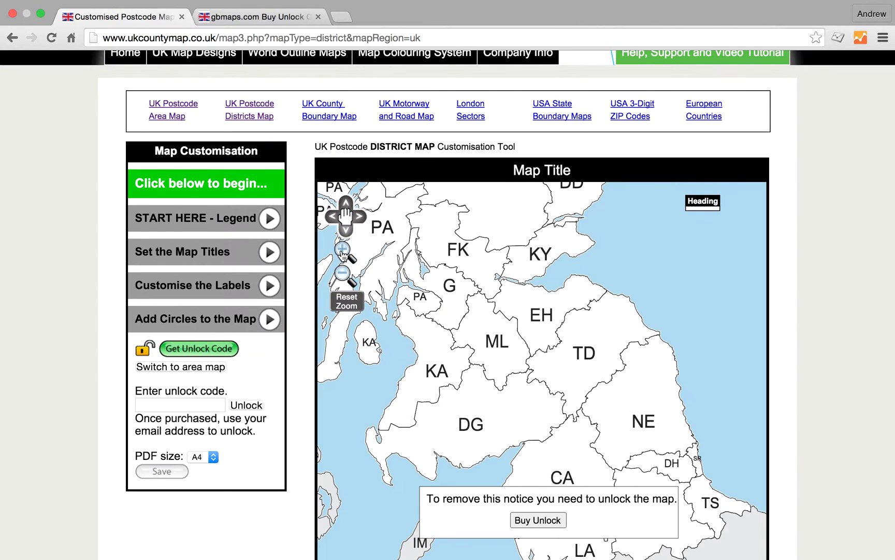
left_click(342, 253)
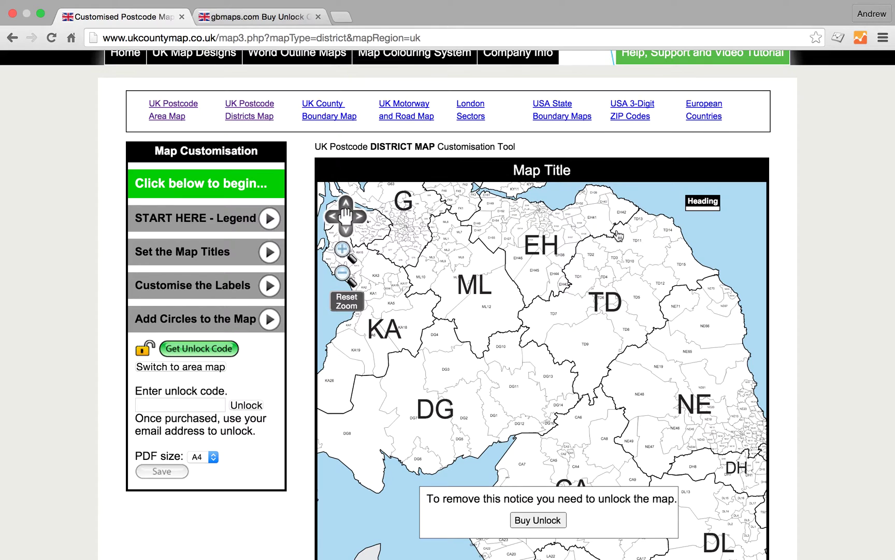
left_click(358, 307)
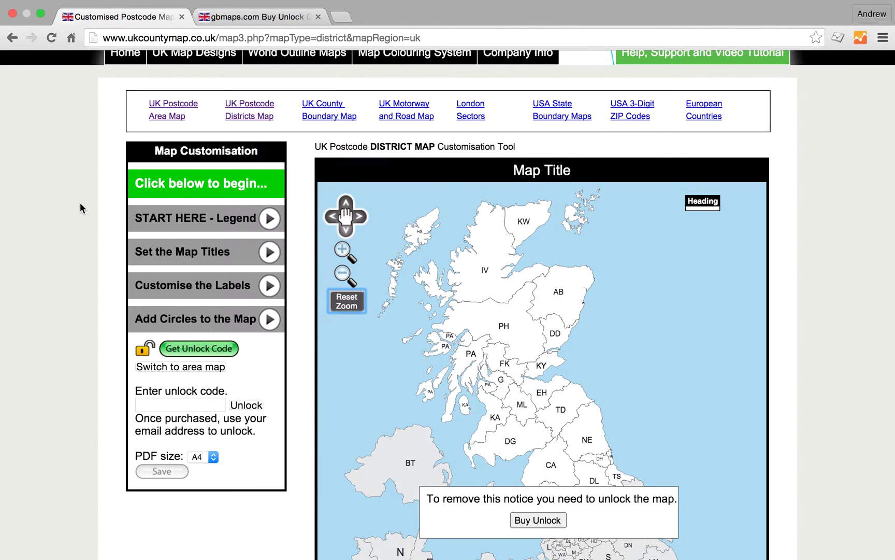
Add Andrew and Fred as the first two legend names.
left_click(177, 218)
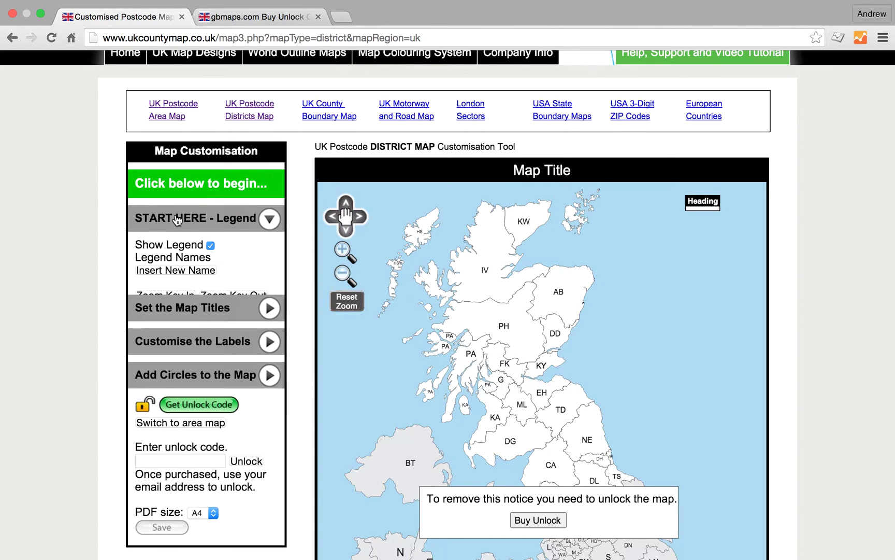
left_click(170, 271)
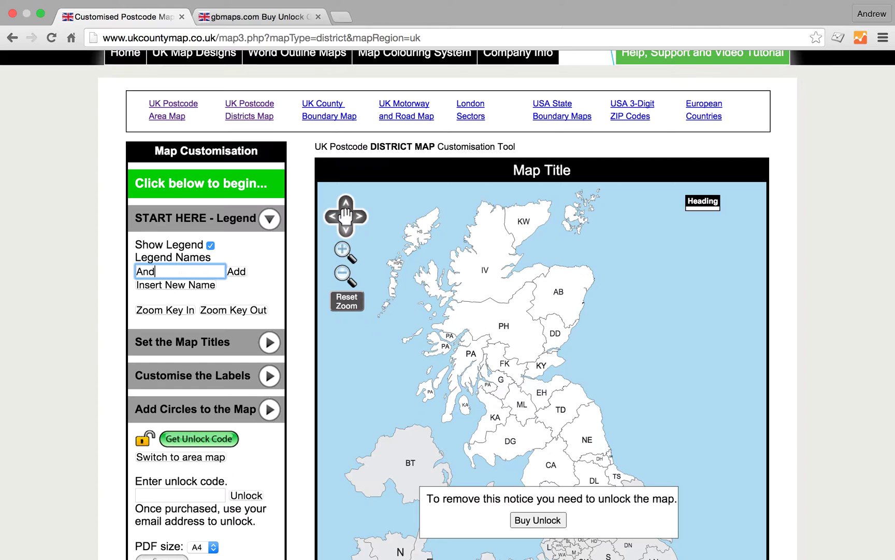
type("Andrew")
left_click(236, 273)
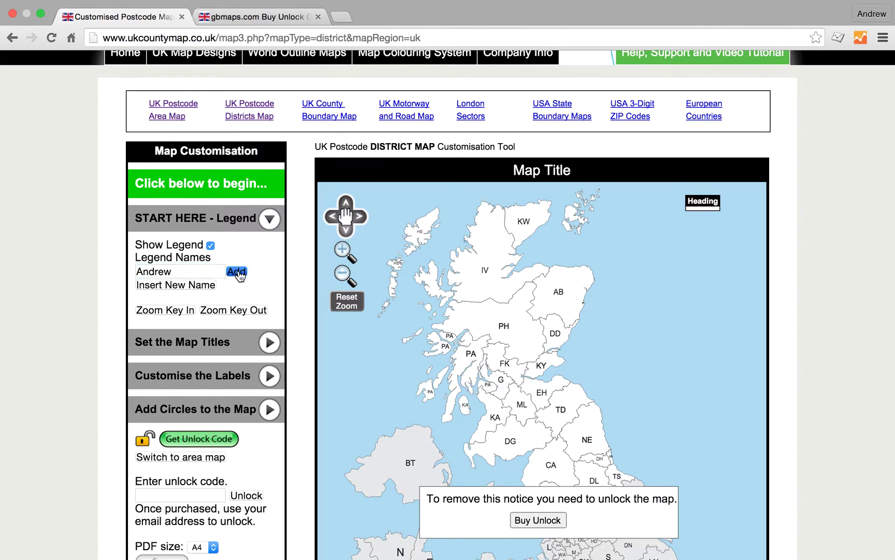
left_click(169, 288)
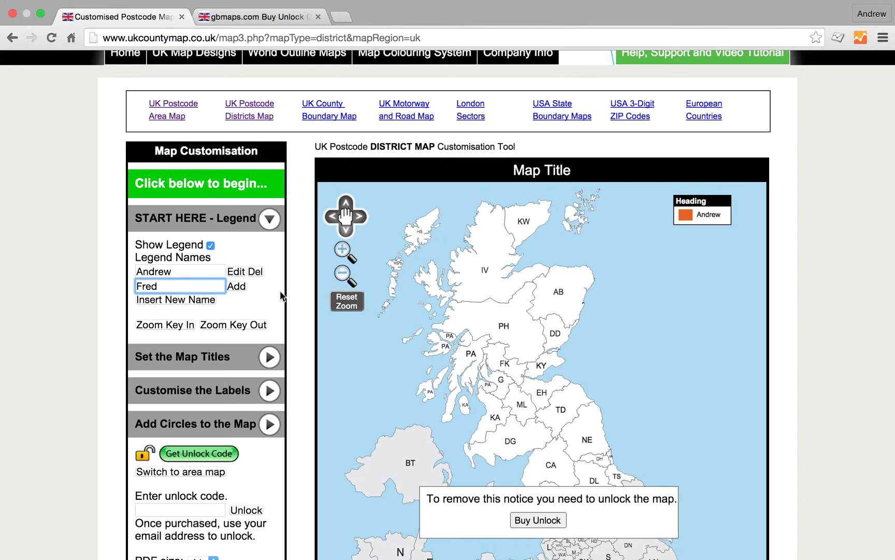
type("Fred")
left_click(244, 289)
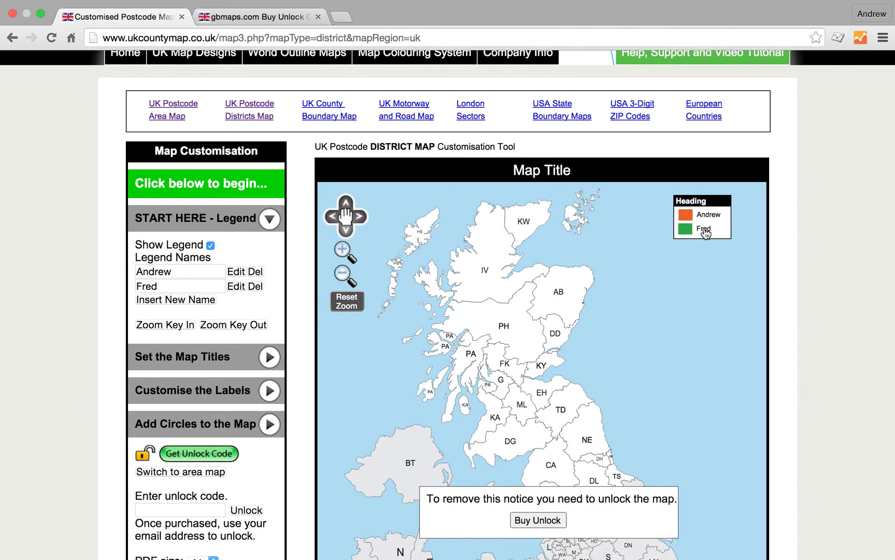
Add a third legend entry and rename it John.
left_click(177, 301)
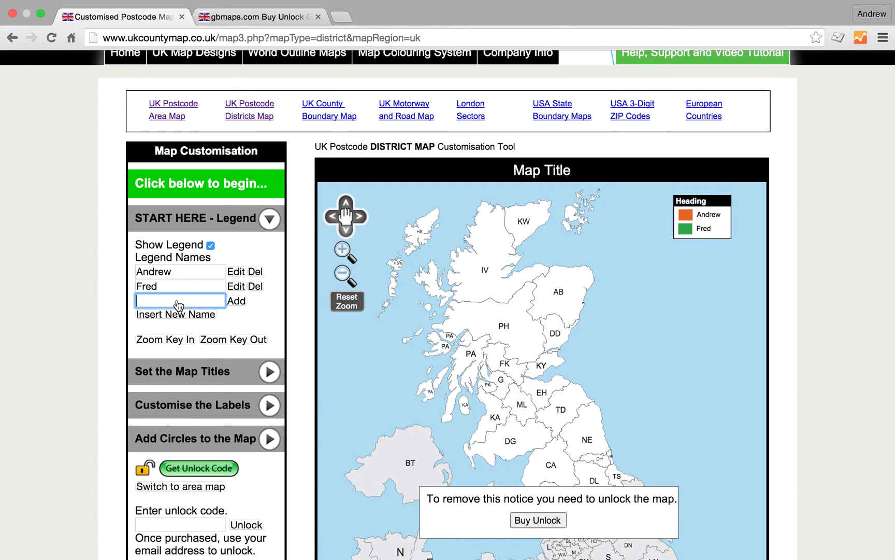
left_click(236, 300)
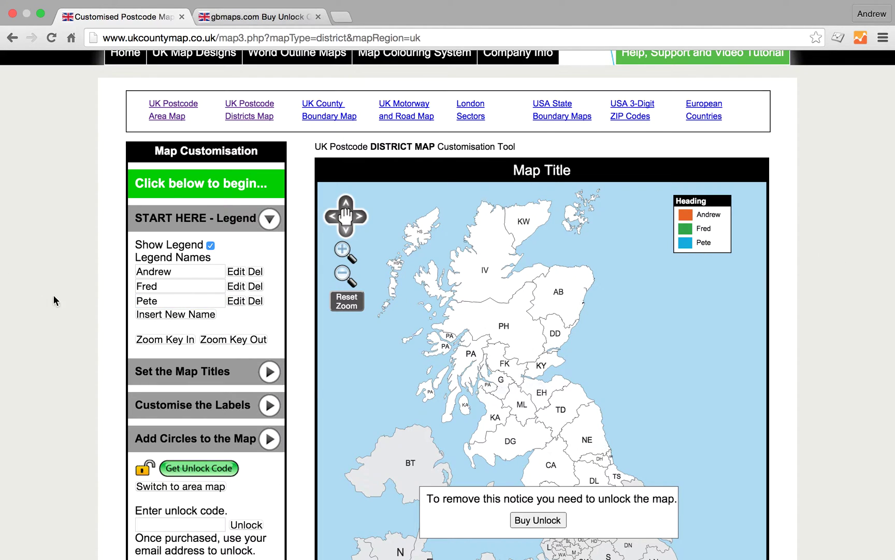
left_click_drag(178, 301, 102, 299)
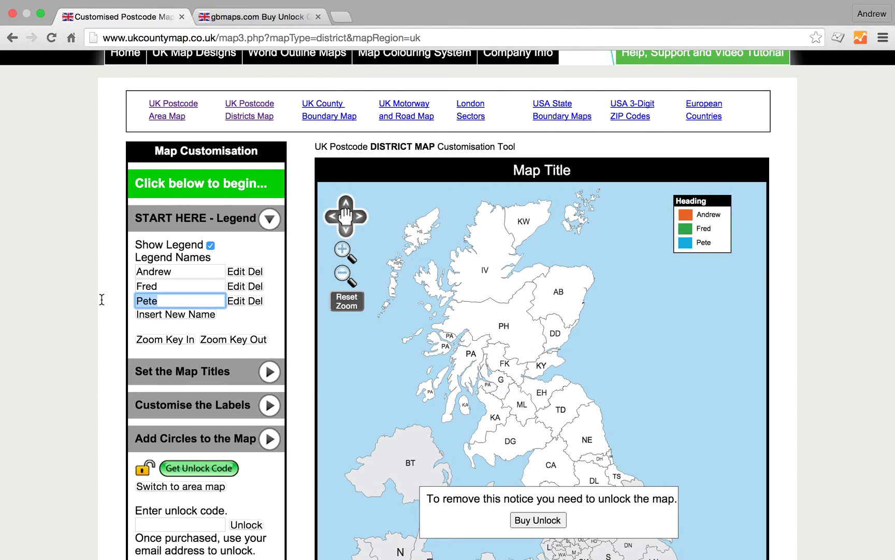
type("John")
left_click(286, 302)
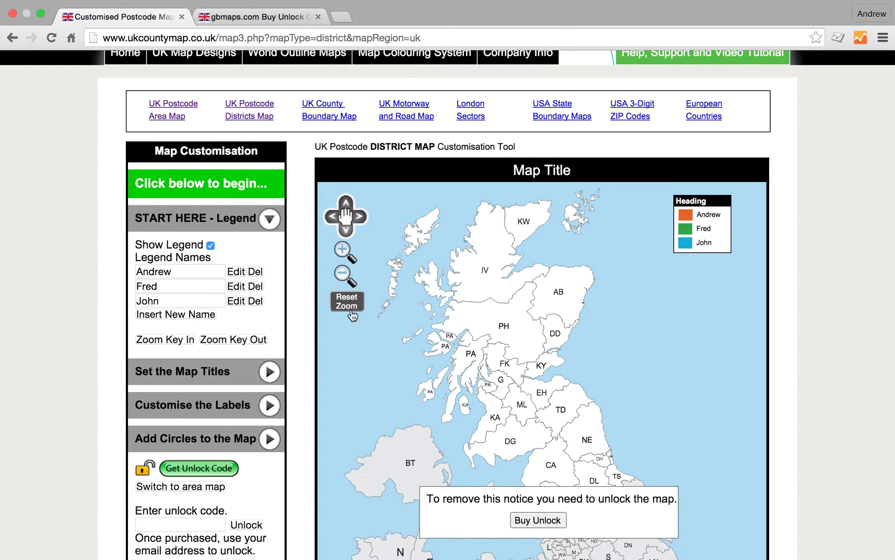
scroll(715, 222, "down", 4)
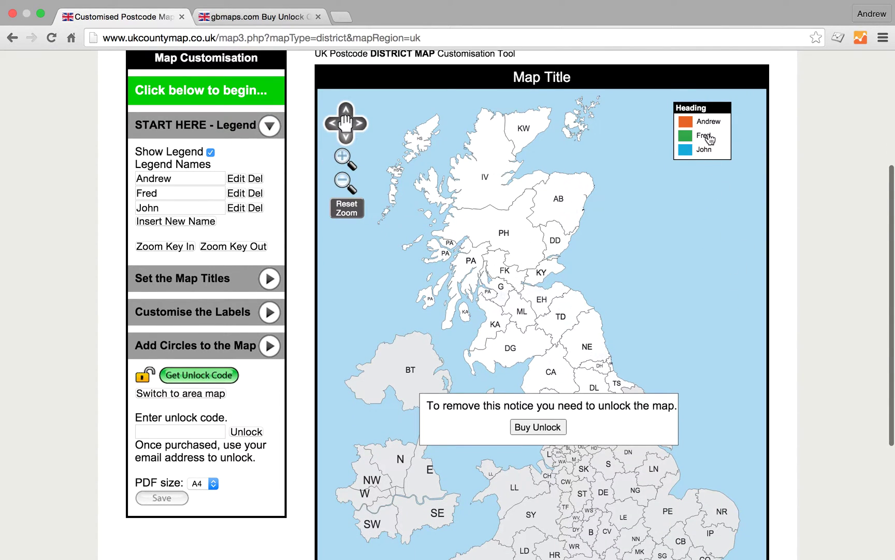
scroll(643, 314, "down", 1)
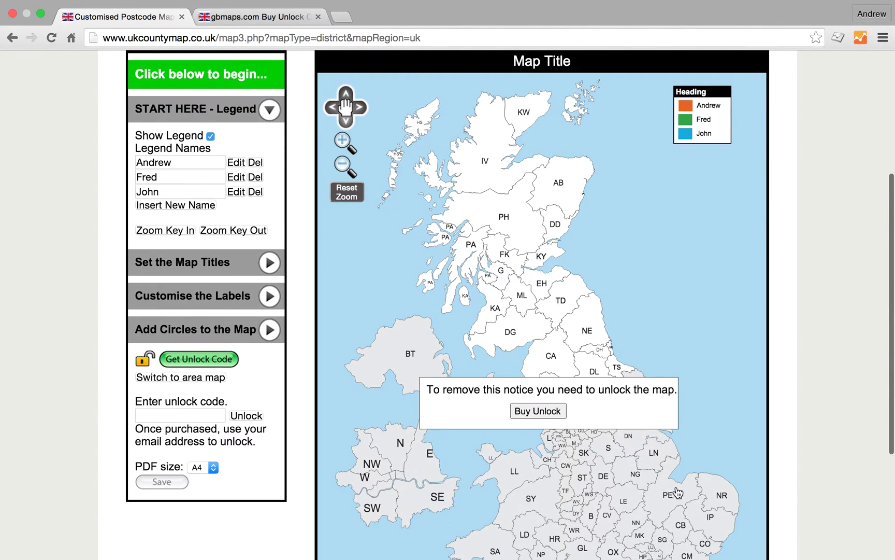
scroll(704, 489, "up", 1)
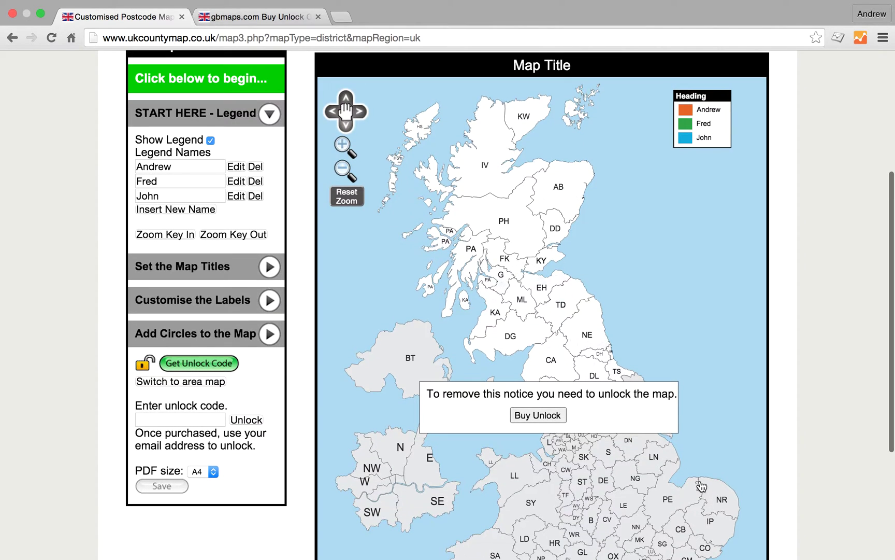
left_click(176, 236)
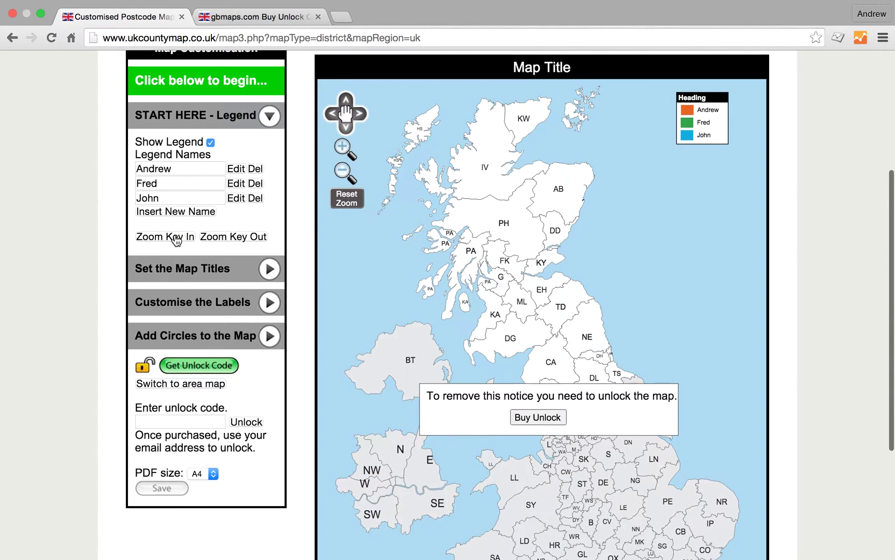
scroll(176, 240, "up", 1)
double_click(177, 240)
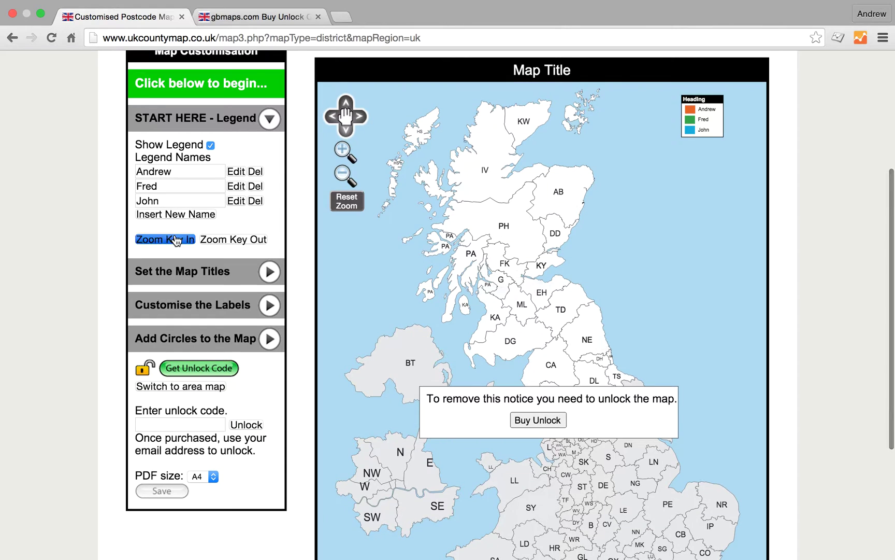
double_click(213, 240)
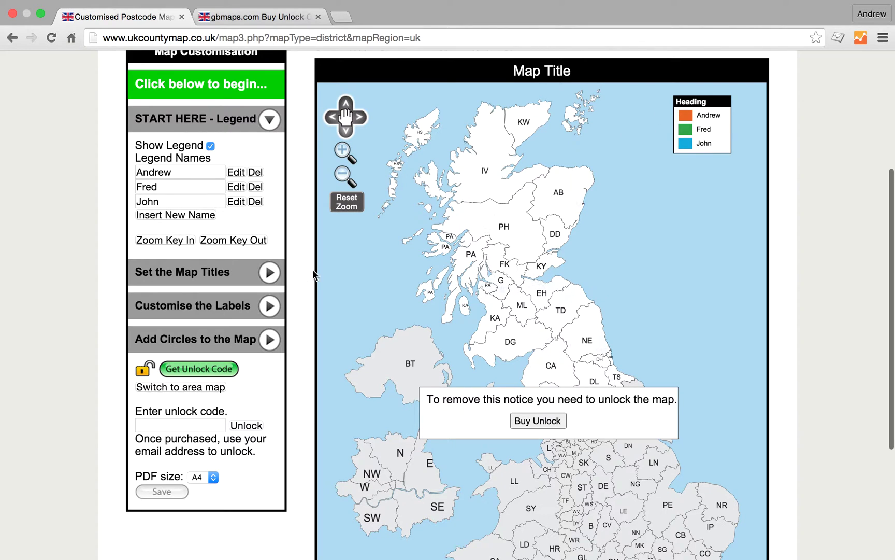
scroll(291, 284, "up", 2)
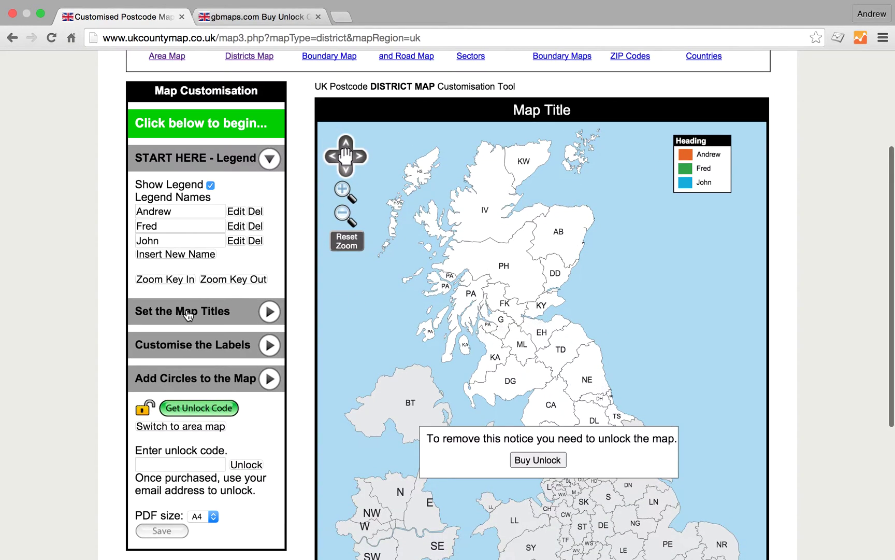
Set the map title to 'Districts Map'.
left_click(181, 311)
left_click(182, 230)
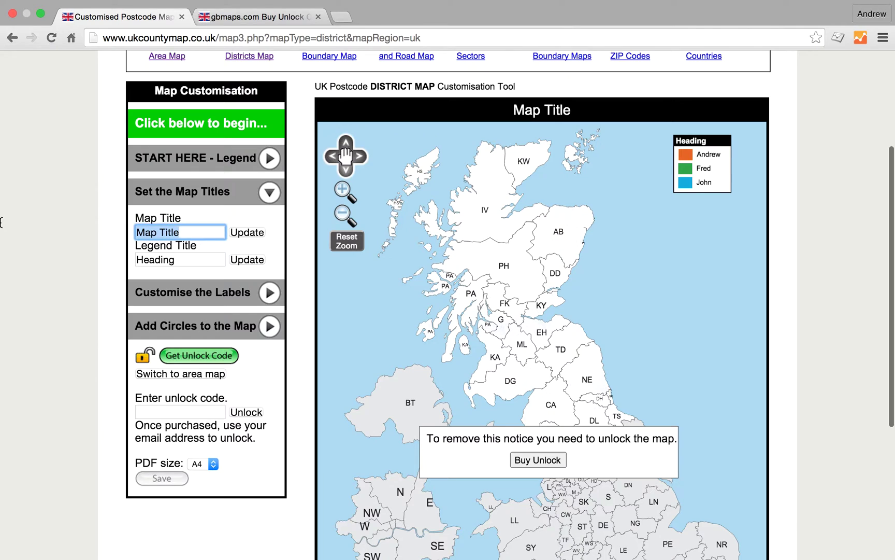
type("Districts Map")
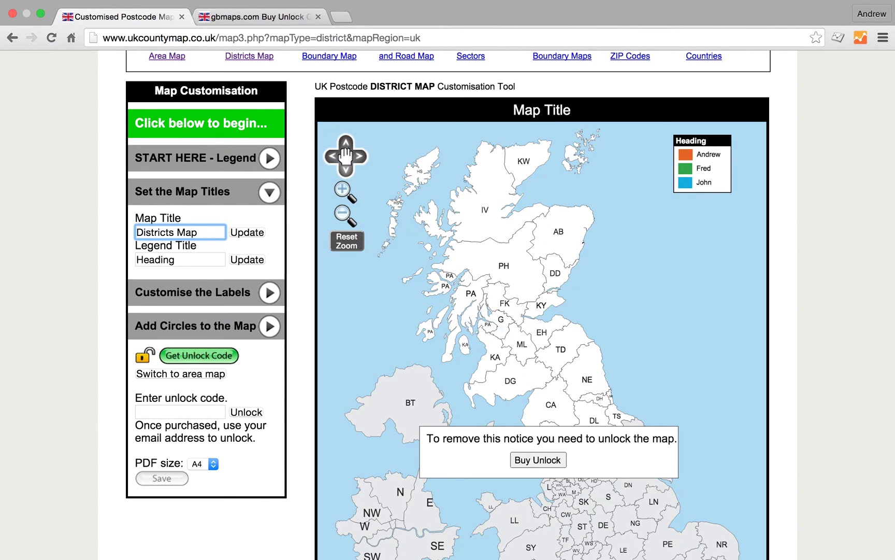
left_click(248, 232)
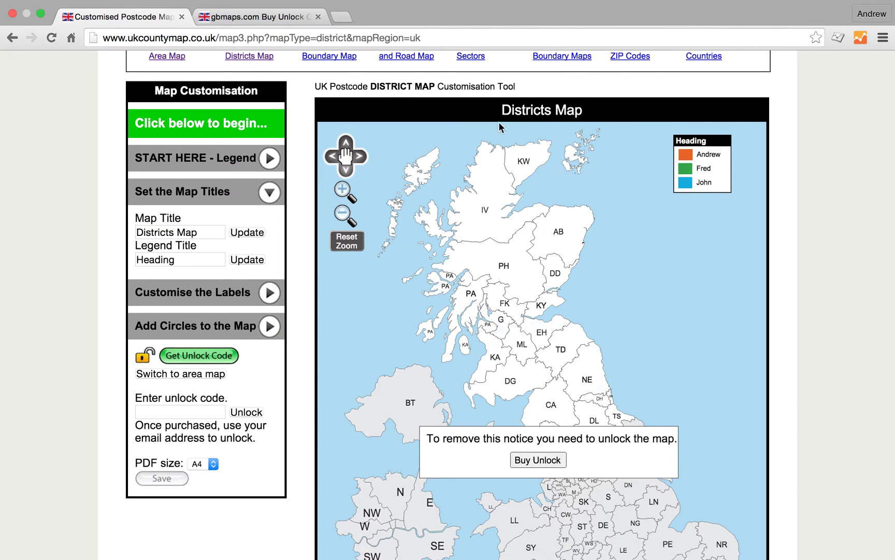
Rename the legend heading to 'Key' and pick Andrew's orange entry.
left_click(181, 259)
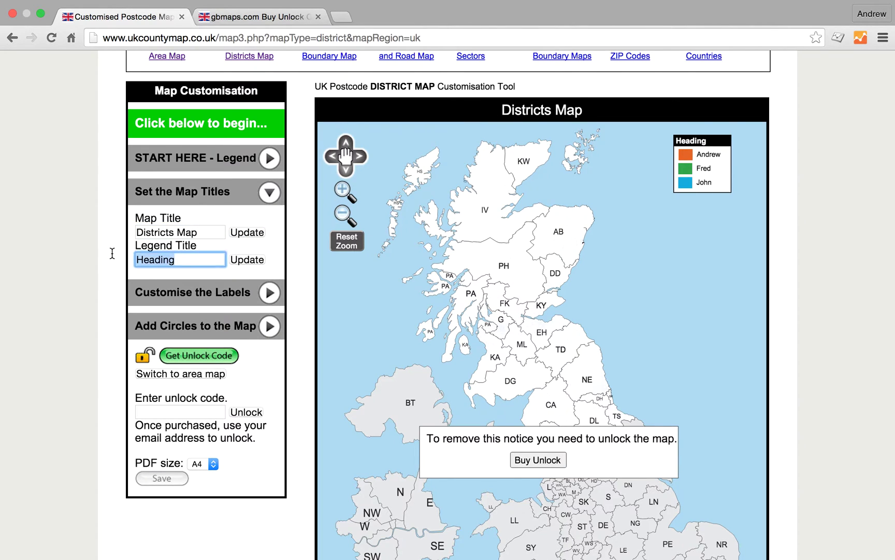
type("Key")
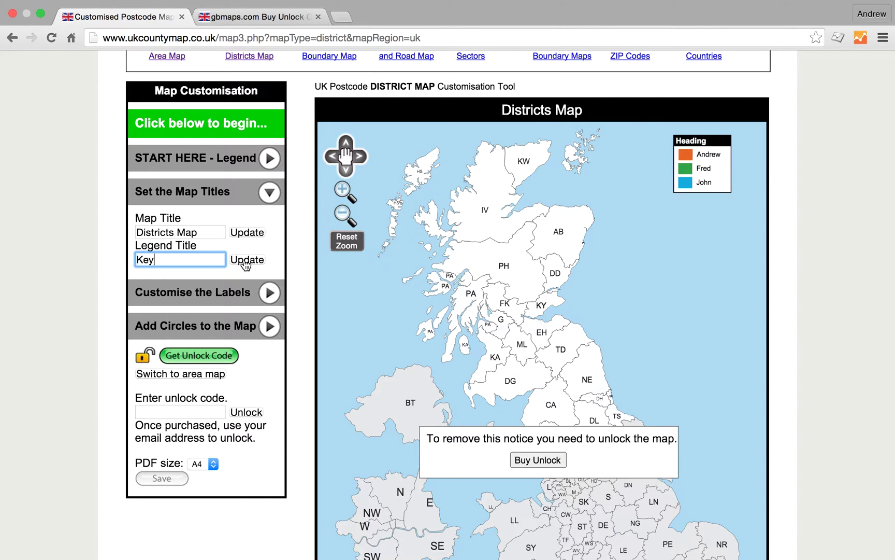
left_click(246, 262)
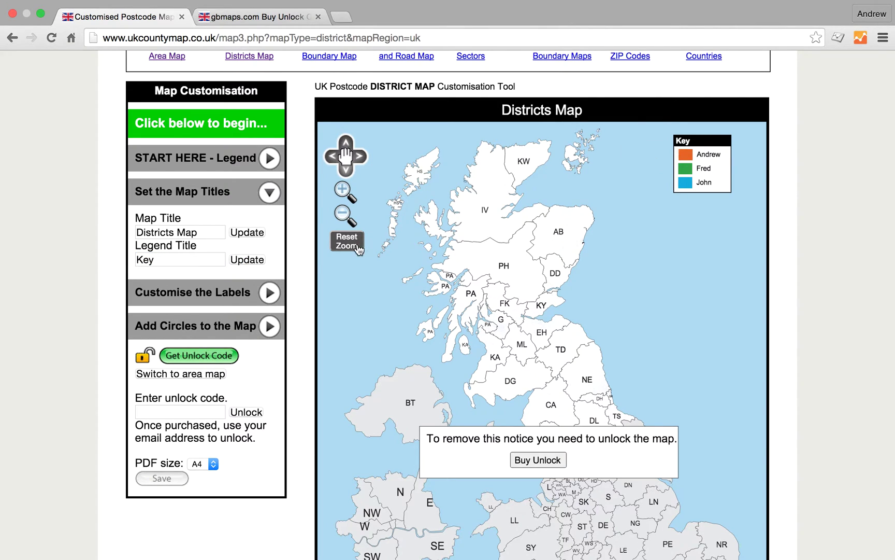
left_click(707, 155)
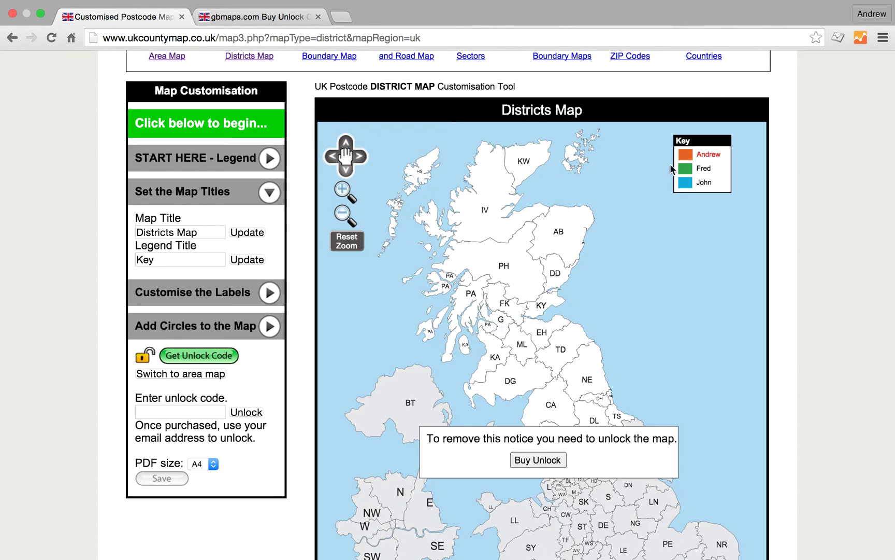
Fill the IV, KW, HS and PH districts orange for Andrew.
left_click(491, 187)
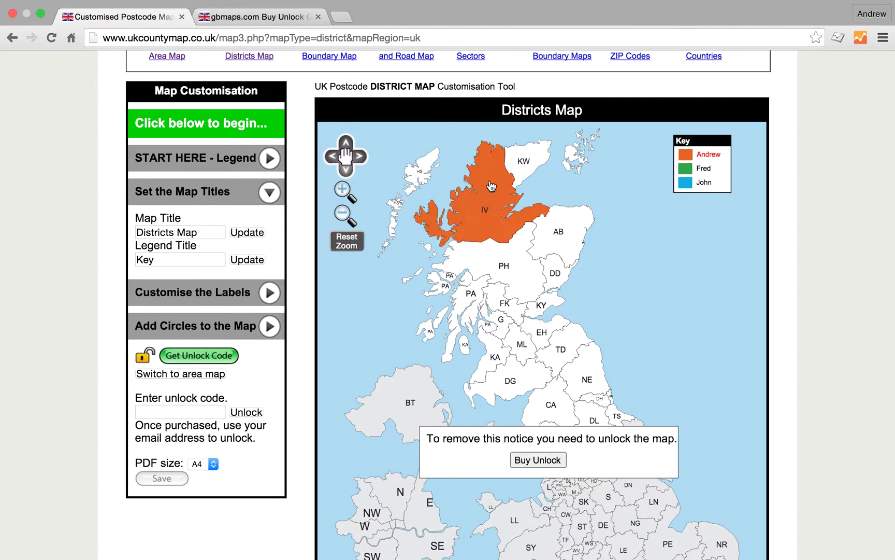
left_click(518, 174)
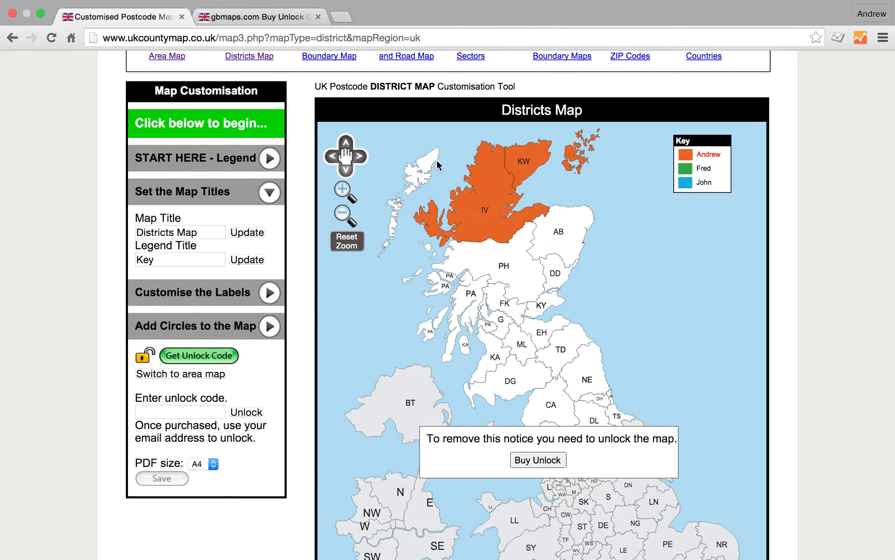
left_click(432, 166)
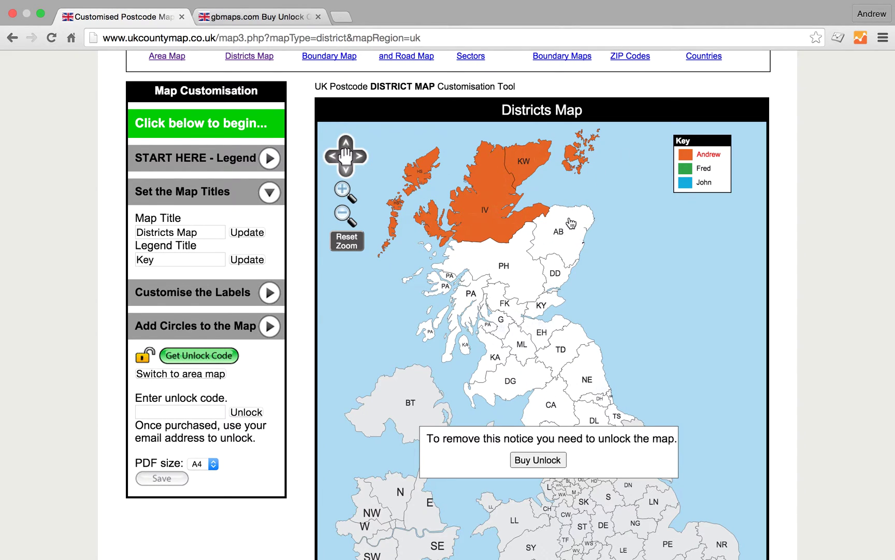
left_click(518, 254)
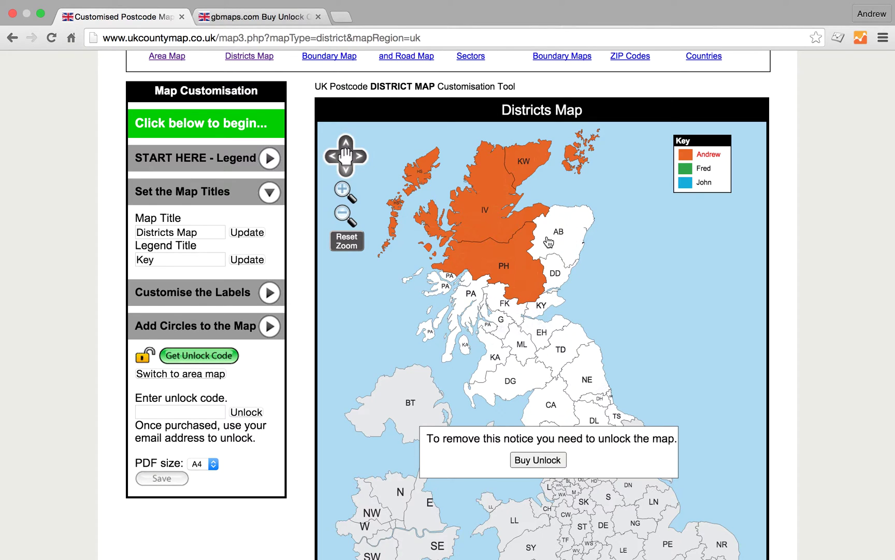
Zoom in and pan east to centre the Aberdeen-area district boundaries.
left_click(343, 191)
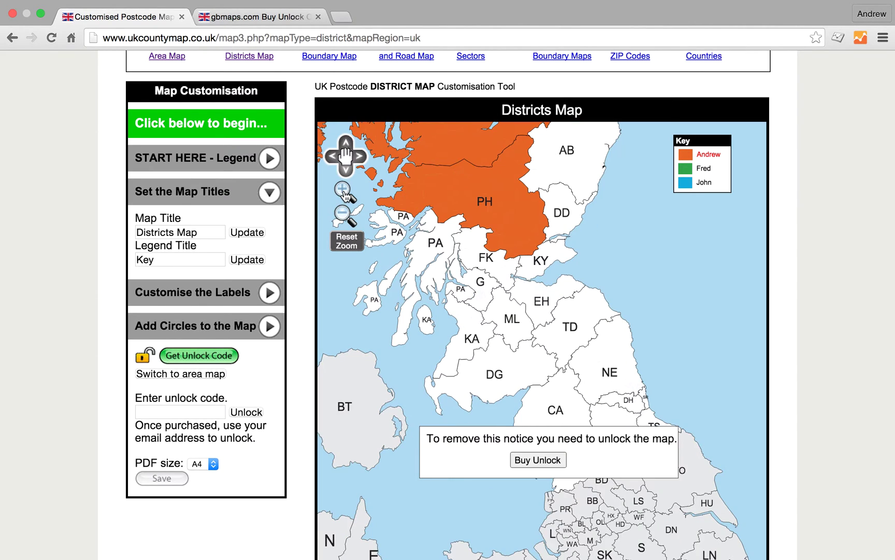
left_click(345, 143)
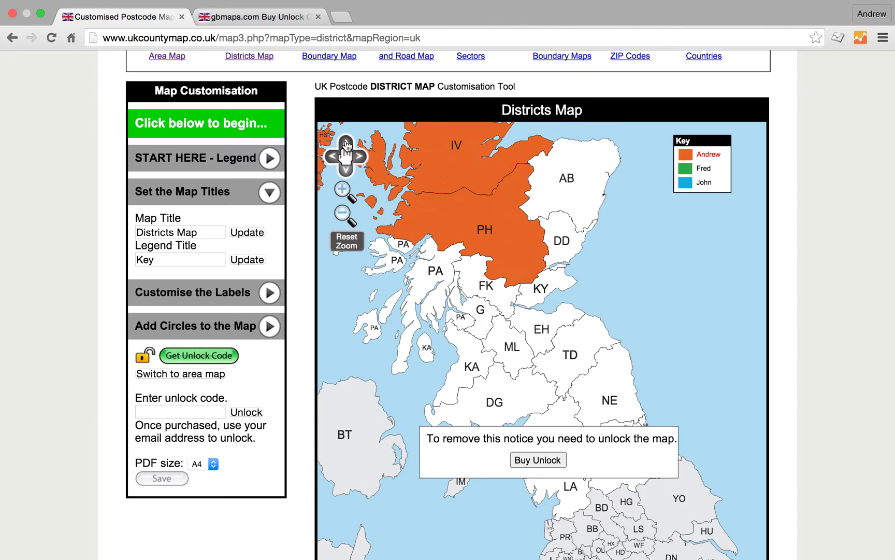
left_click(342, 191)
left_click(342, 192)
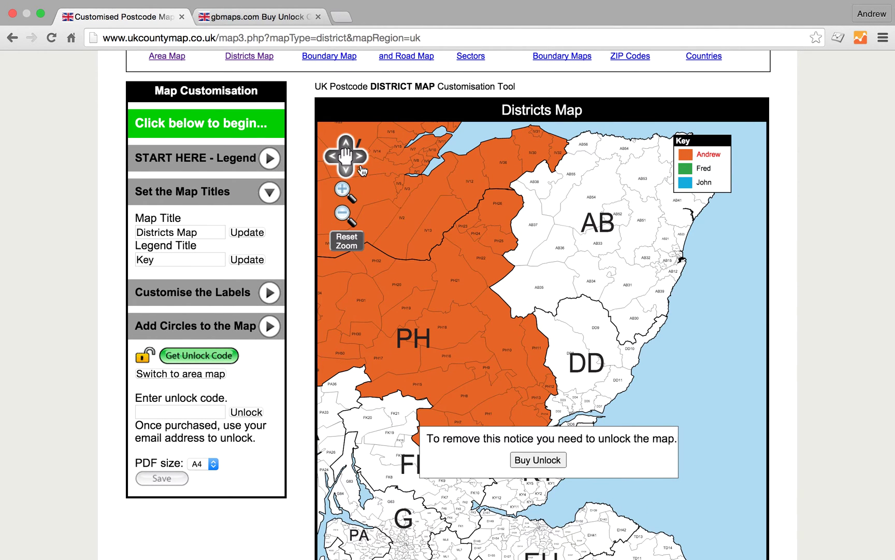
left_click(361, 157)
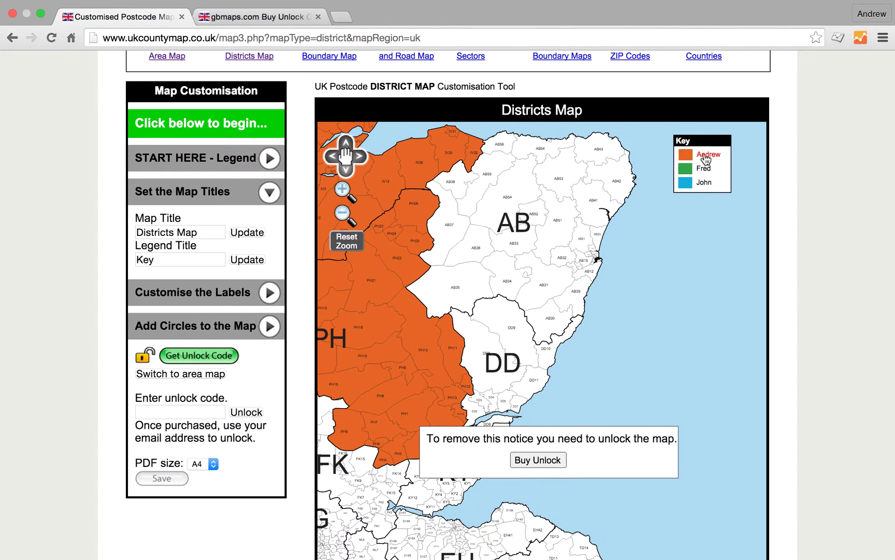
Colour AB35, AB37, AB36, AB54, AB55, AB38, AB56 and a north-coast district orange, then select Fred.
left_click(473, 268)
left_click(464, 245)
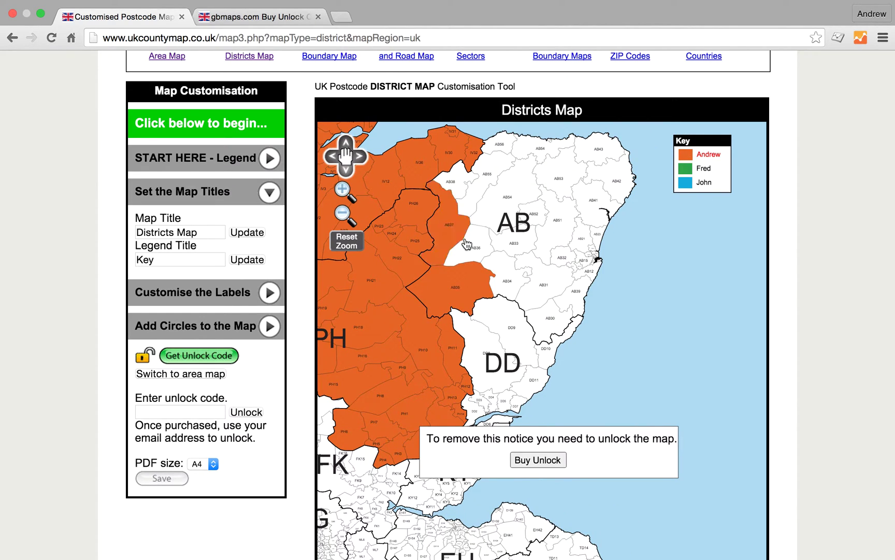
left_click(474, 241)
left_click(484, 214)
left_click(475, 202)
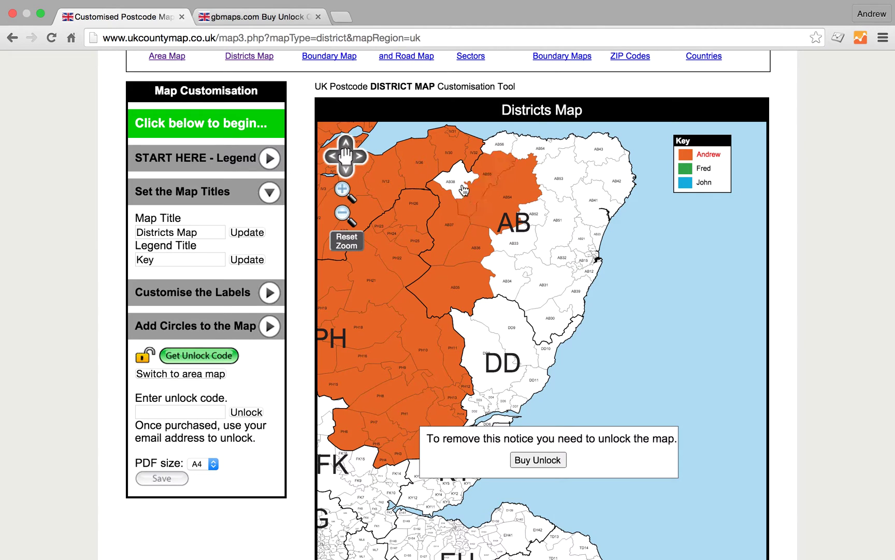
left_click(466, 190)
left_click(503, 155)
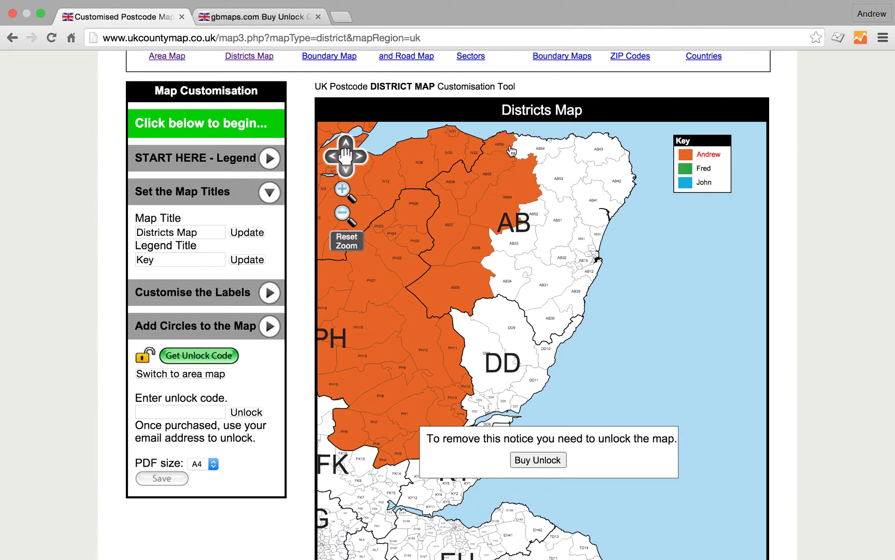
left_click(522, 151)
scroll(717, 219, "up", 1)
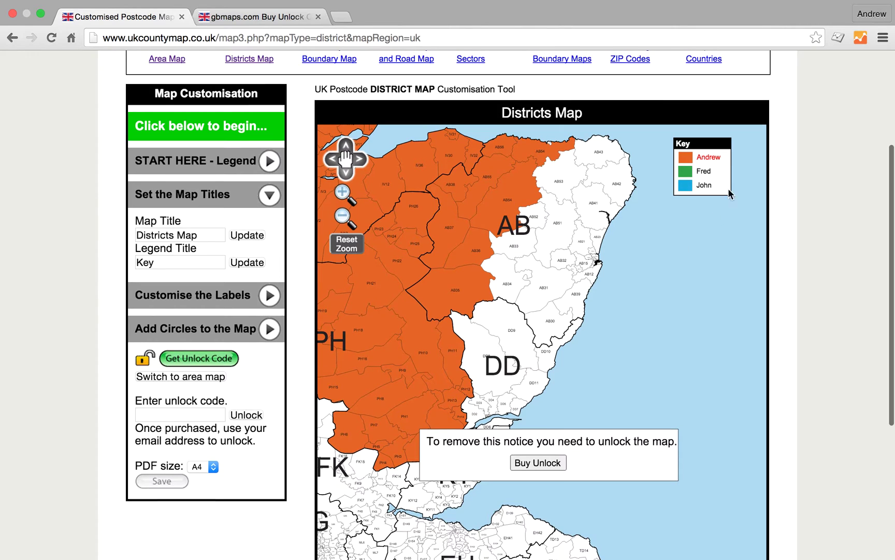
left_click(705, 172)
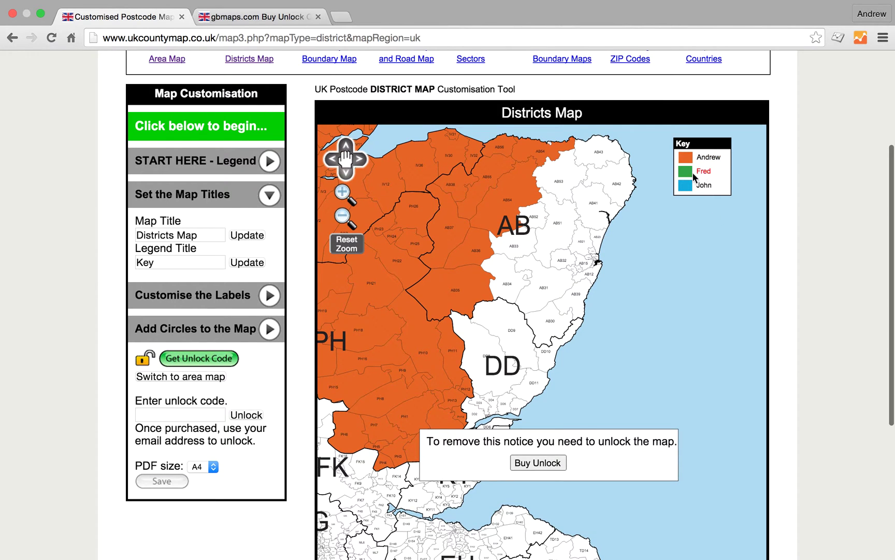
Colour AB52, AB53, AB51, AB33, AB34, AB31, AB30, AB39, AB32 and AB41 green for Fred.
left_click(542, 216)
left_click(560, 195)
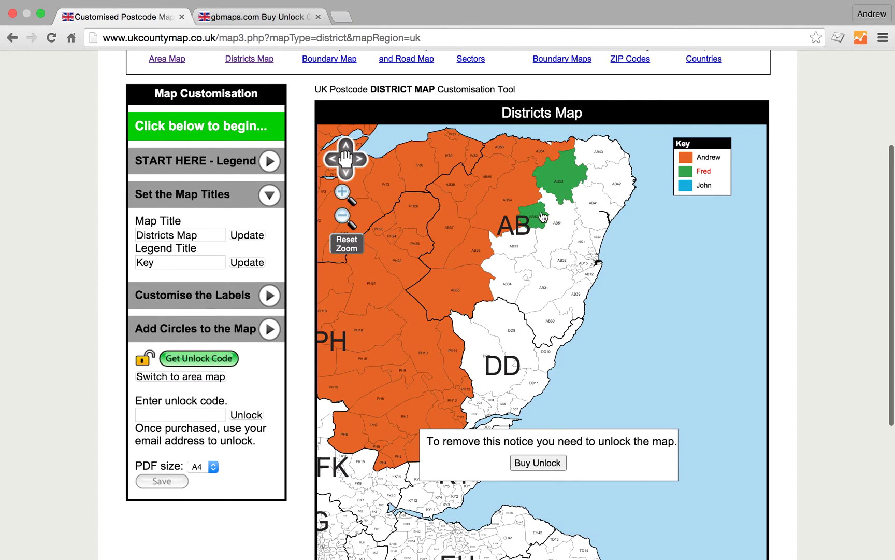
left_click(557, 213)
left_click(506, 250)
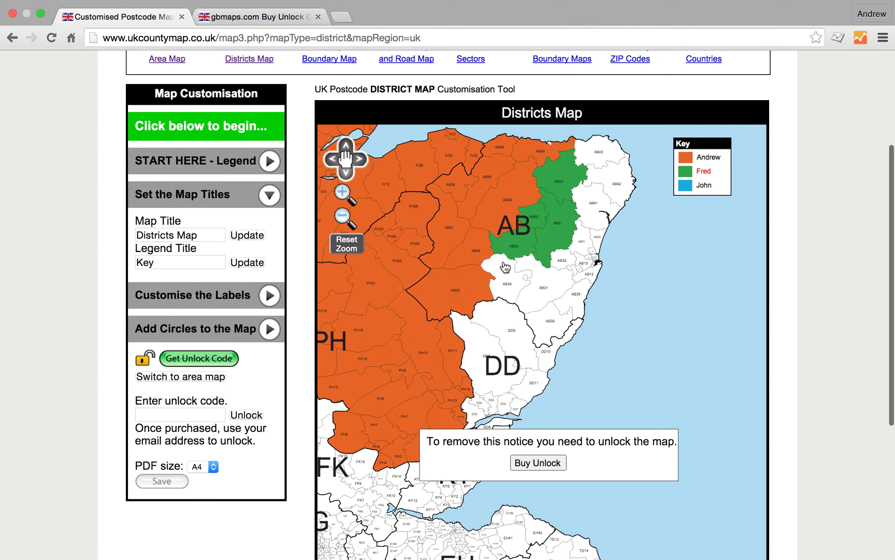
left_click(504, 265)
left_click(539, 286)
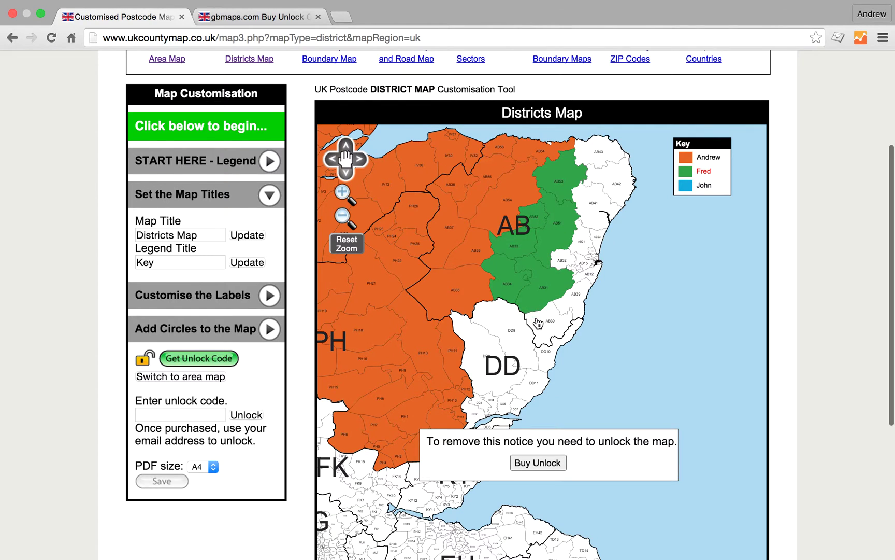
left_click(535, 319)
left_click(571, 305)
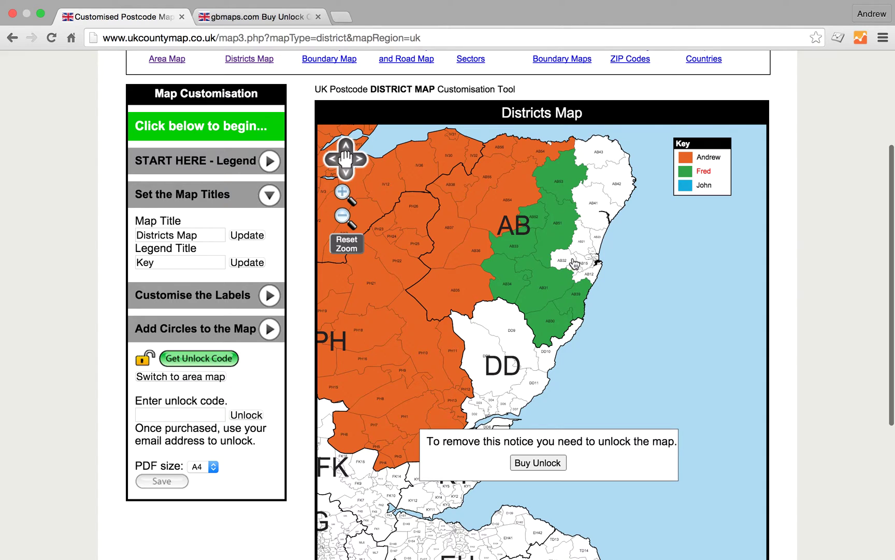
left_click(570, 264)
left_click(595, 217)
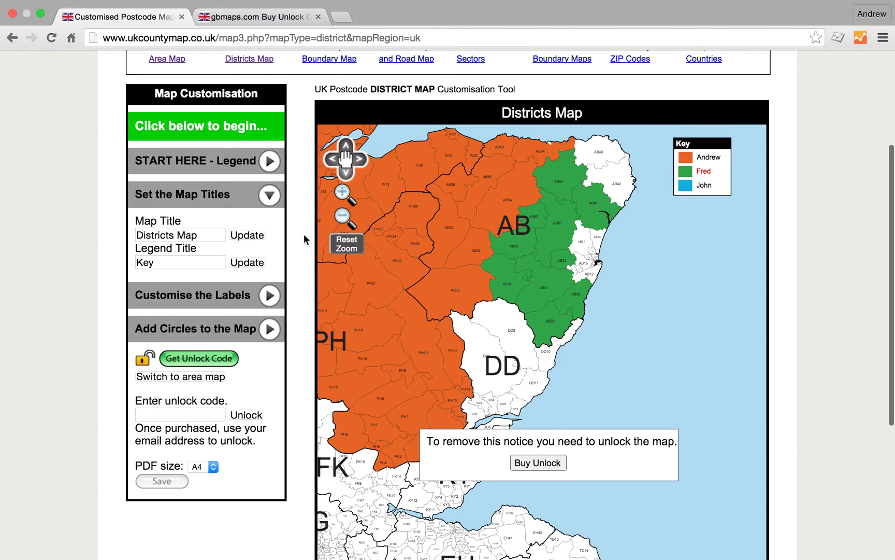
Zoom out two levels and colour DD, PA and the neighbouring district green.
left_click(343, 215)
left_click(346, 218)
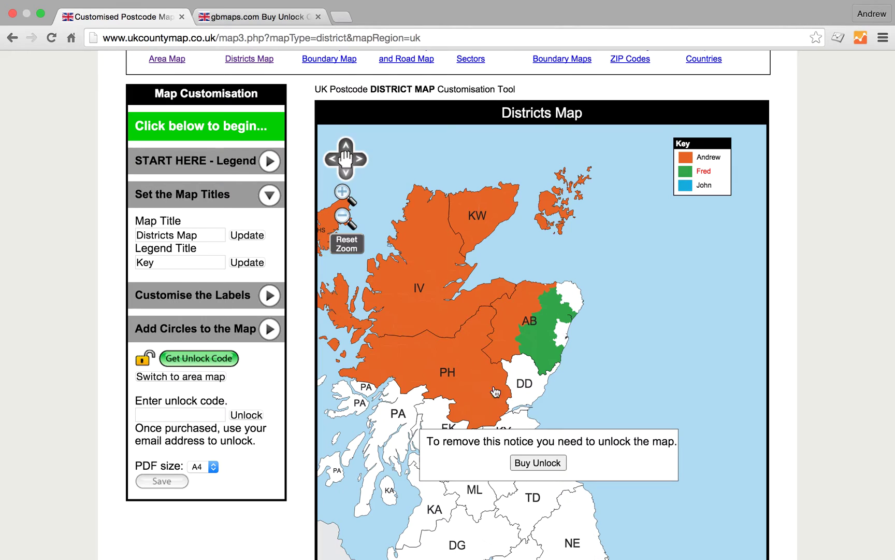
left_click(523, 371)
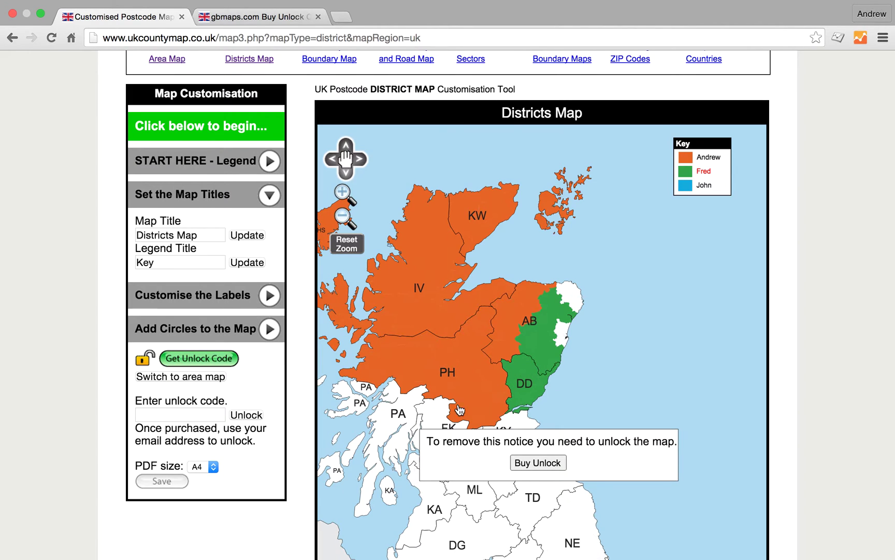
left_click(413, 410)
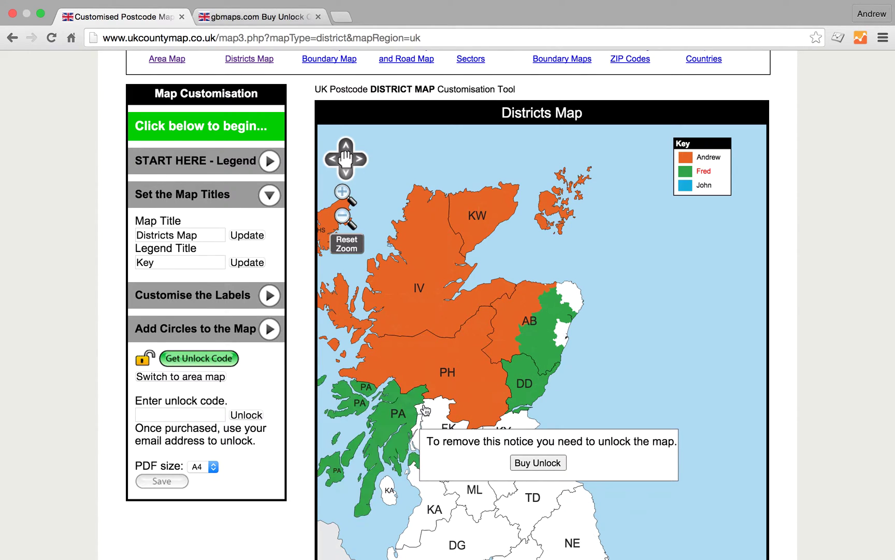
left_click(435, 413)
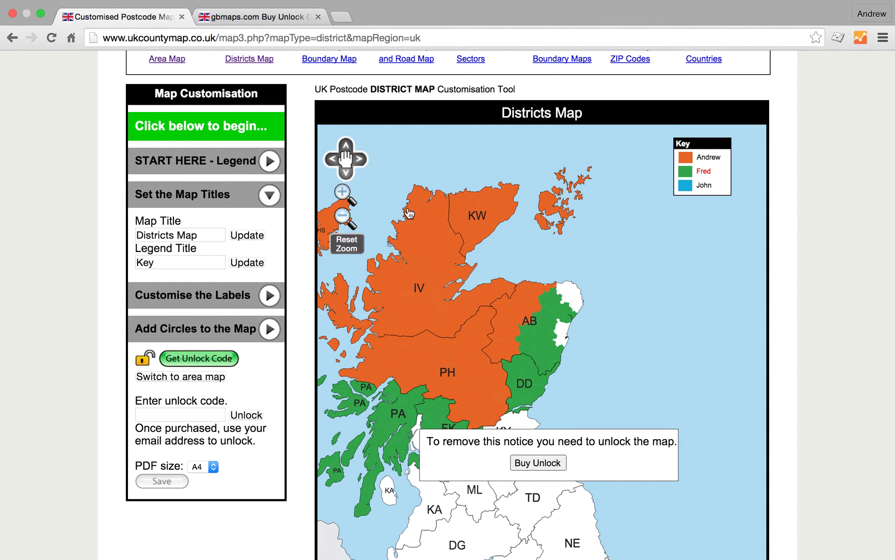
Recolour PH10, PH11, PH1 and a nearby PH district green, then colour AB37 blue for John.
left_click(343, 192)
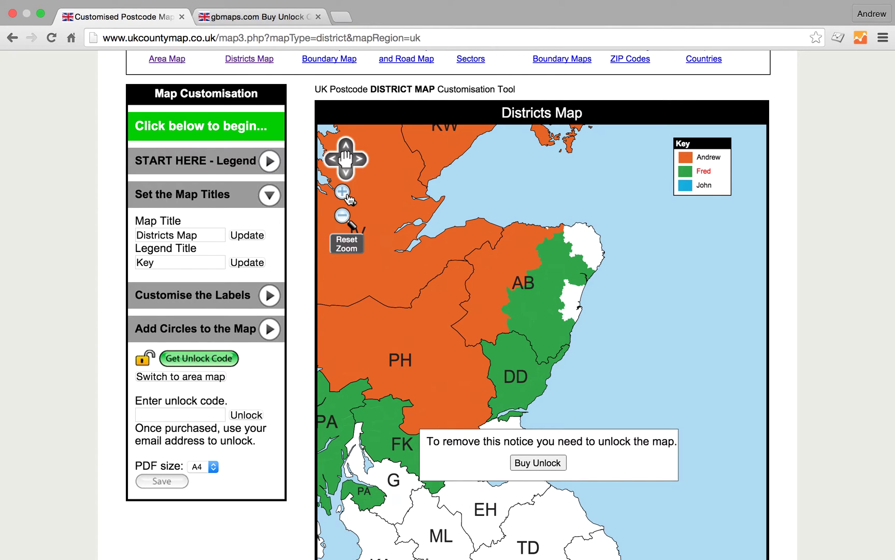
left_click(346, 194)
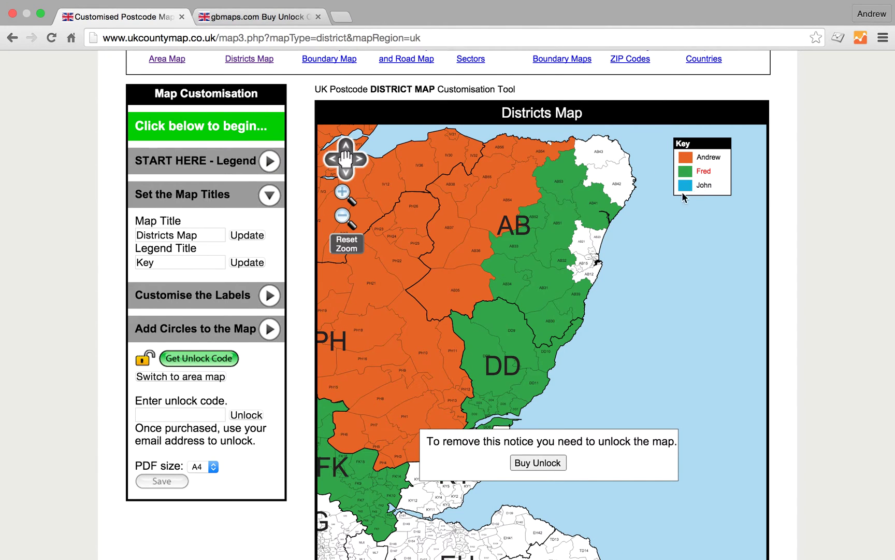
left_click(421, 338)
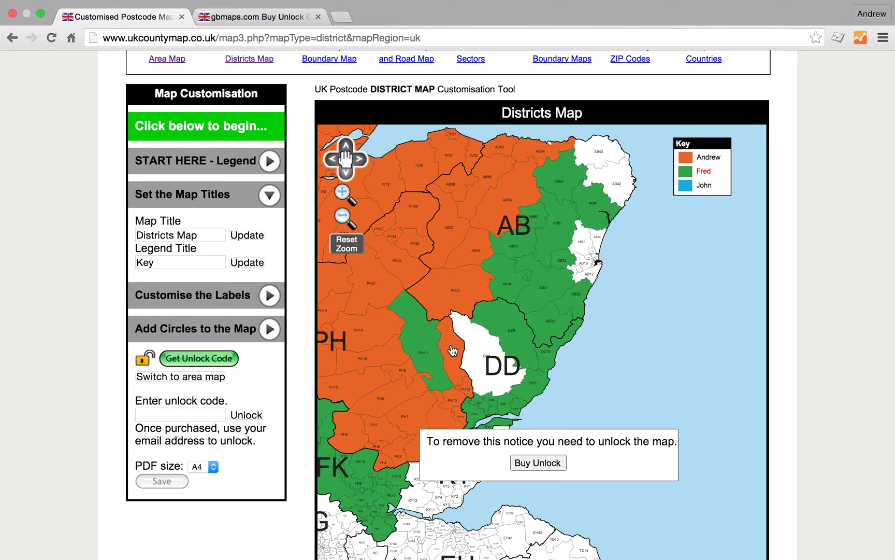
left_click(450, 367)
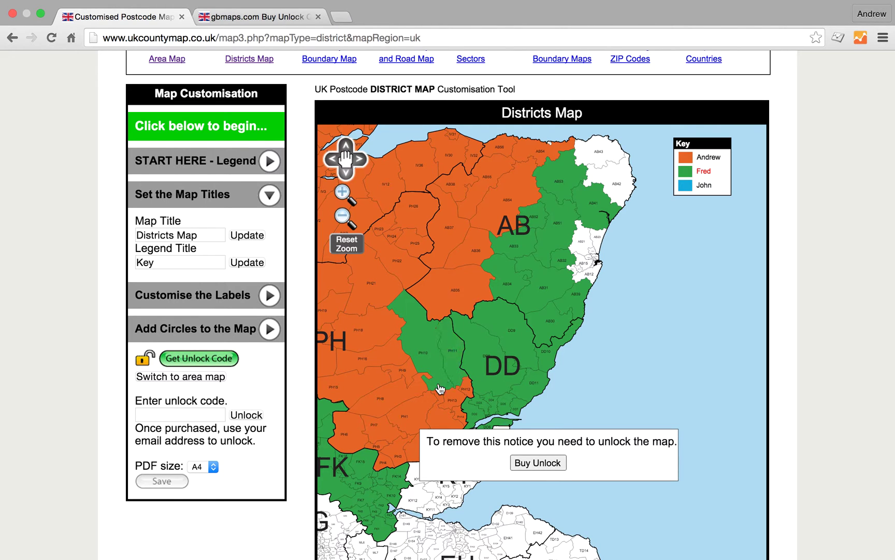
left_click(431, 413)
left_click(431, 411)
left_click(706, 187)
left_click(446, 259)
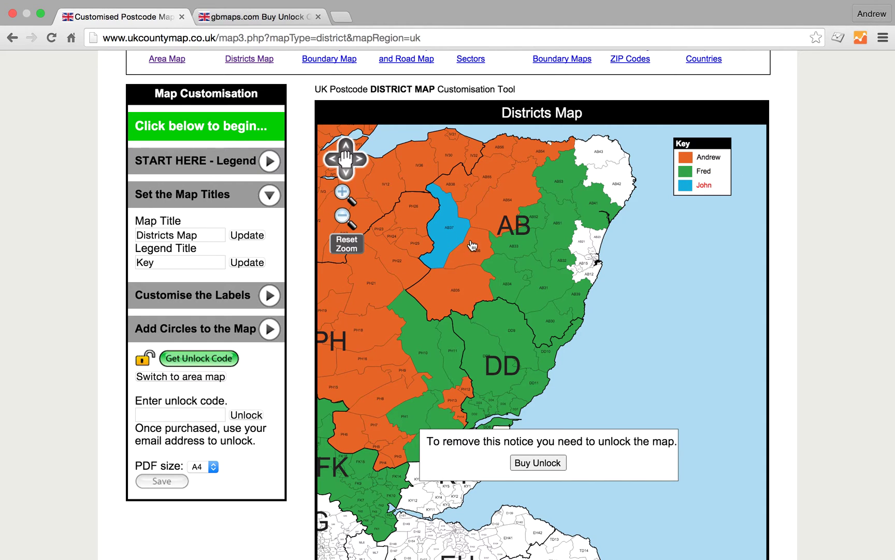
Colour the district under the AB label blue and hide the large area labels.
left_click(500, 220)
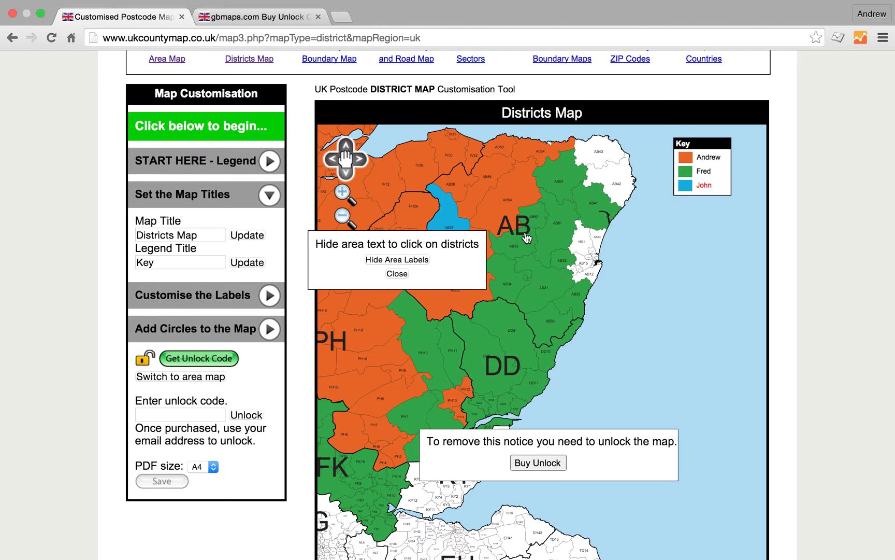
scroll(506, 227, "up", 1)
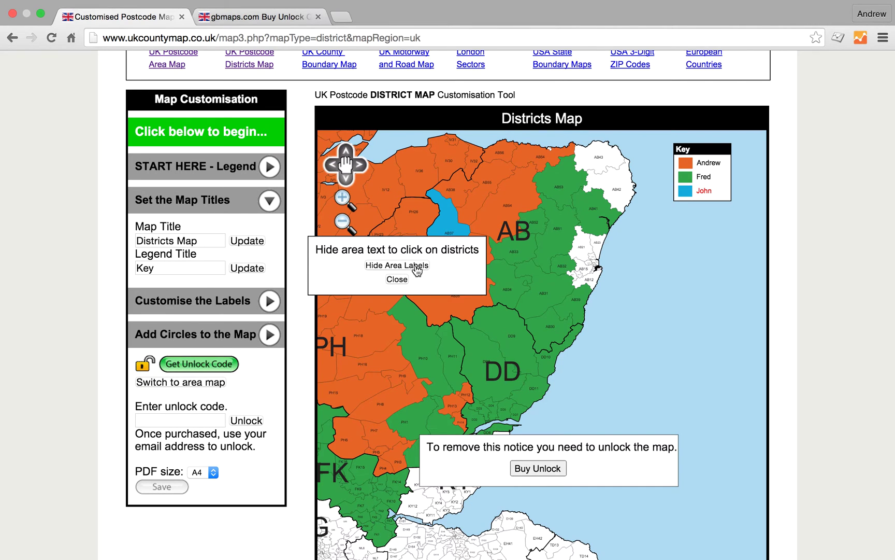
left_click(417, 266)
scroll(203, 310, "up", 1)
Turn on area labels and town names, and turn off district codes and town dots.
left_click(202, 306)
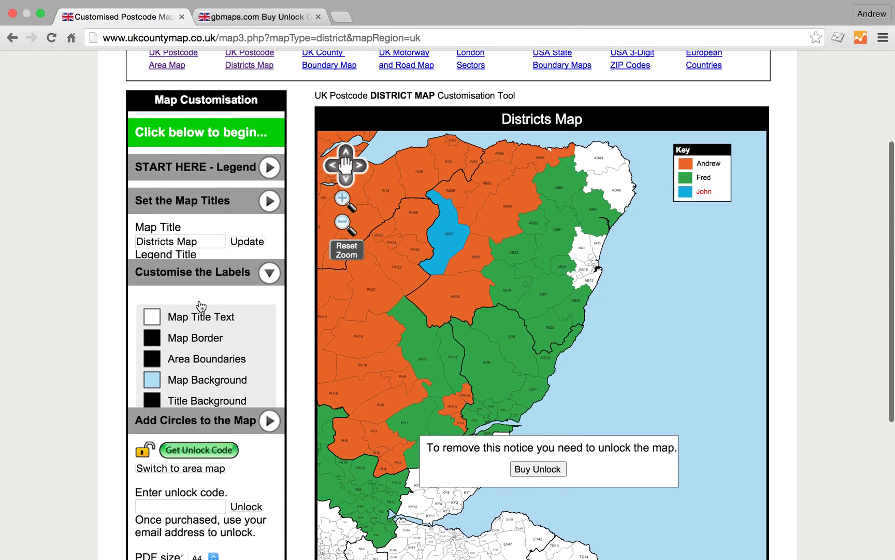
scroll(233, 429, "down", 1)
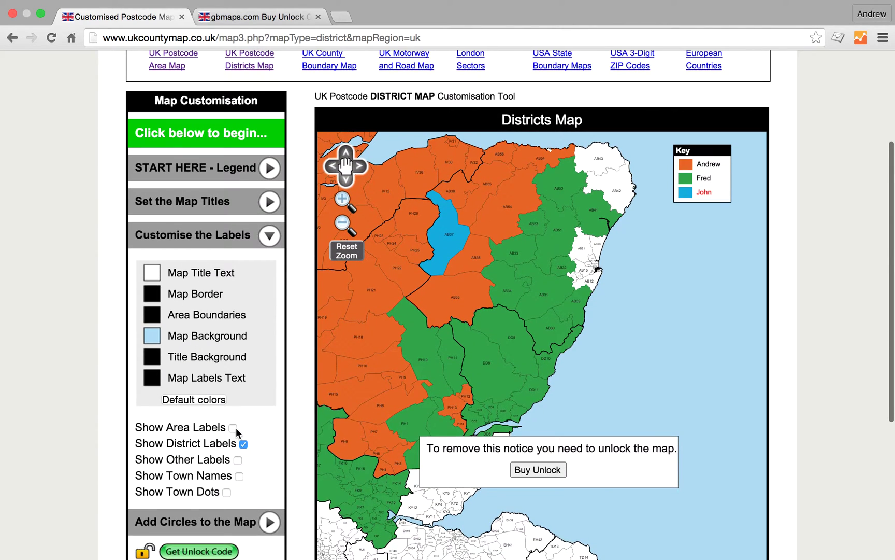
scroll(235, 424, "down", 1)
left_click(232, 418)
scroll(241, 435, "up", 1)
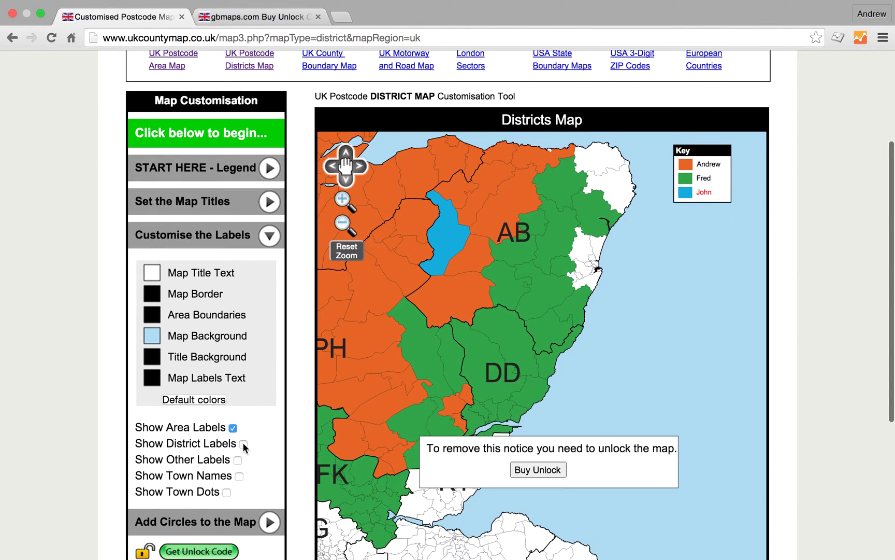
left_click(244, 445)
left_click(244, 446)
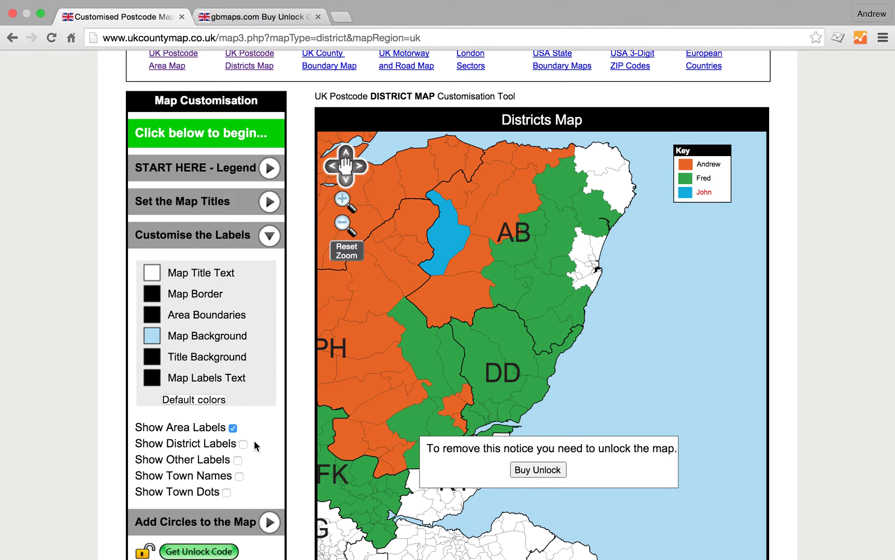
left_click(239, 476)
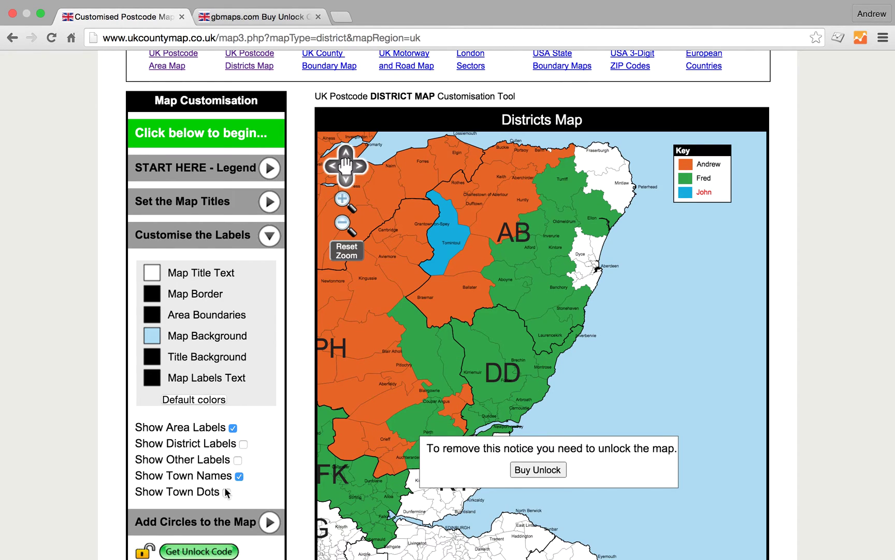
left_click(226, 493)
left_click(227, 493)
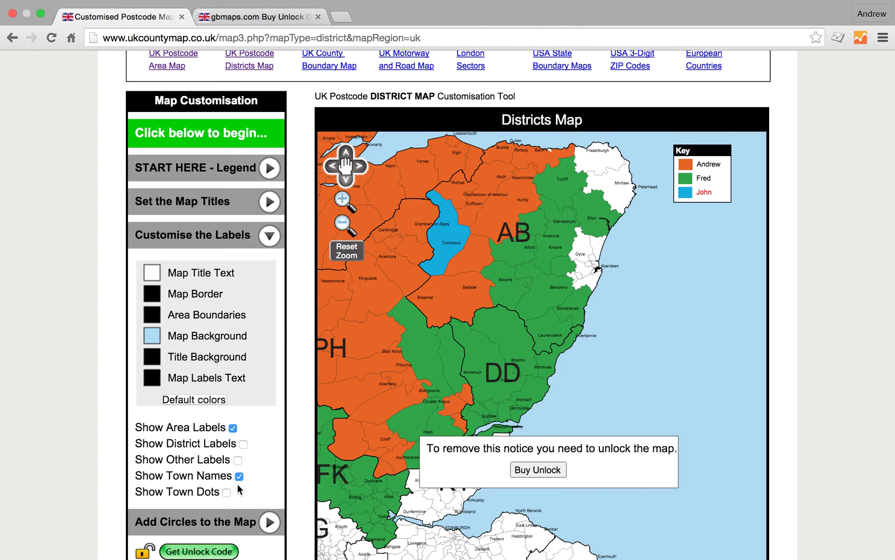
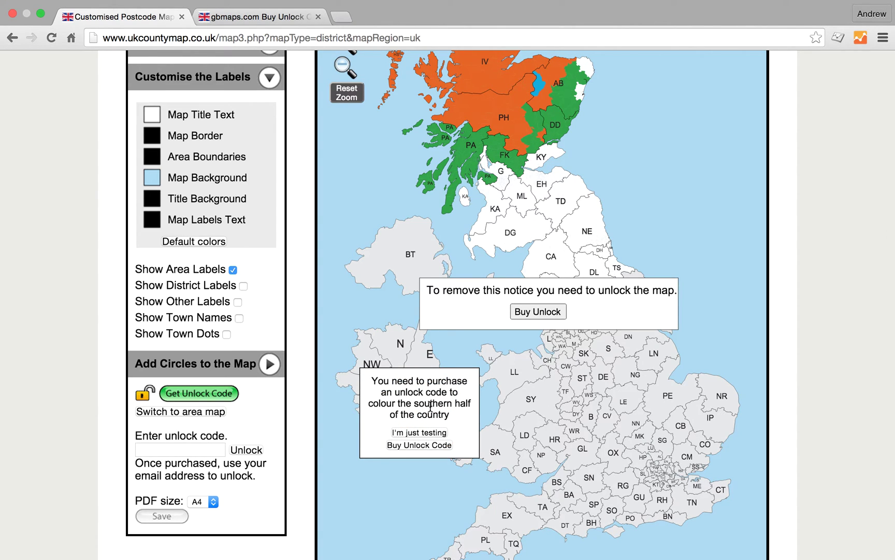
Dismiss the southern-half unlock warning by choosing 'I'm just testing'.
left_click(421, 433)
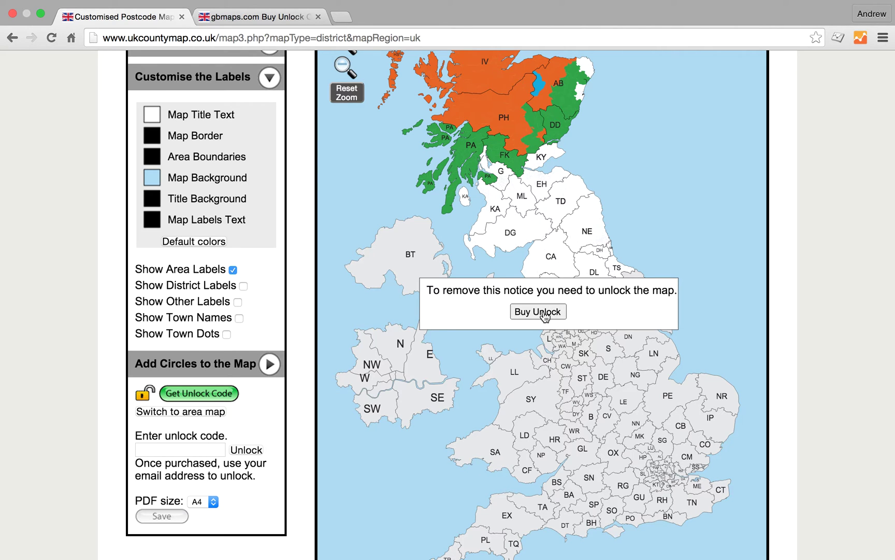
Go to the £25 postcode district map unlock purchase page via Buy Unlock.
left_click(544, 312)
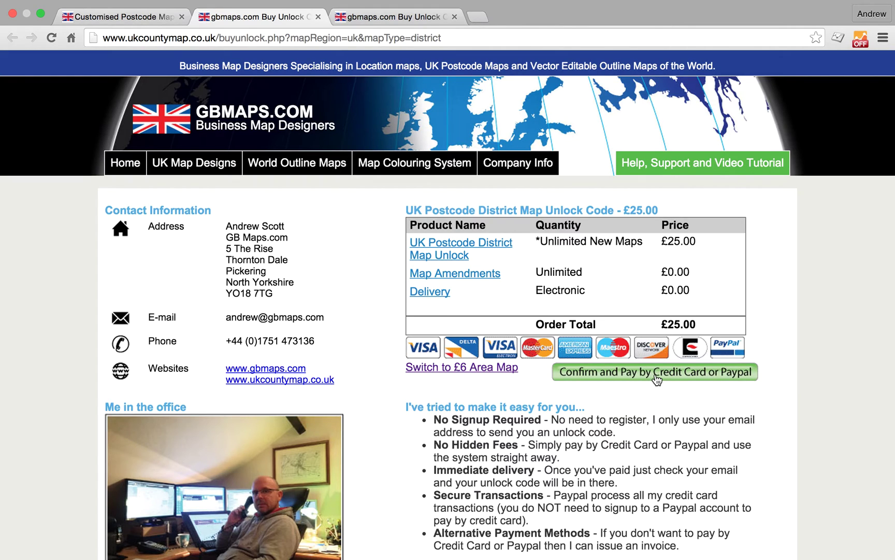
Proceed to the PayPal checkout for the £25.00 UK District Map Unlock.
left_click(656, 372)
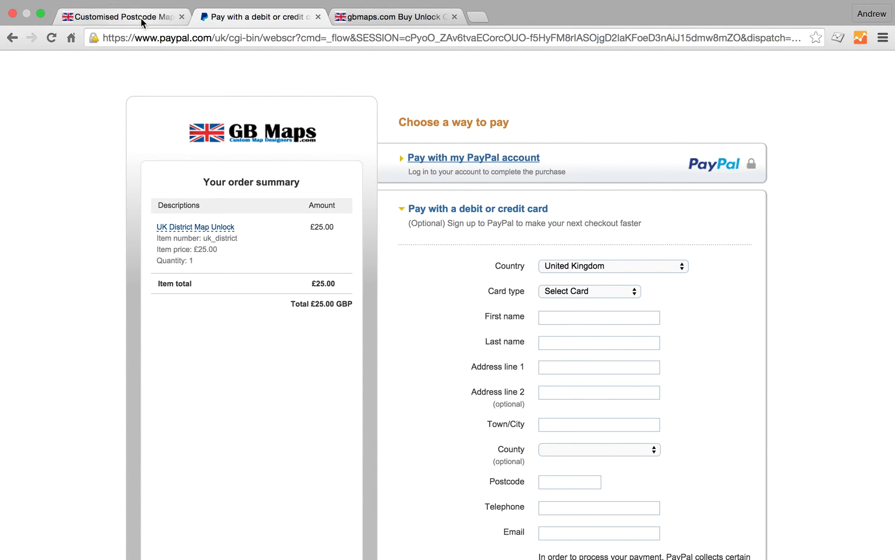
Close the PayPal tab and enter the purchaser's email address in the unlock code box.
left_click(319, 17)
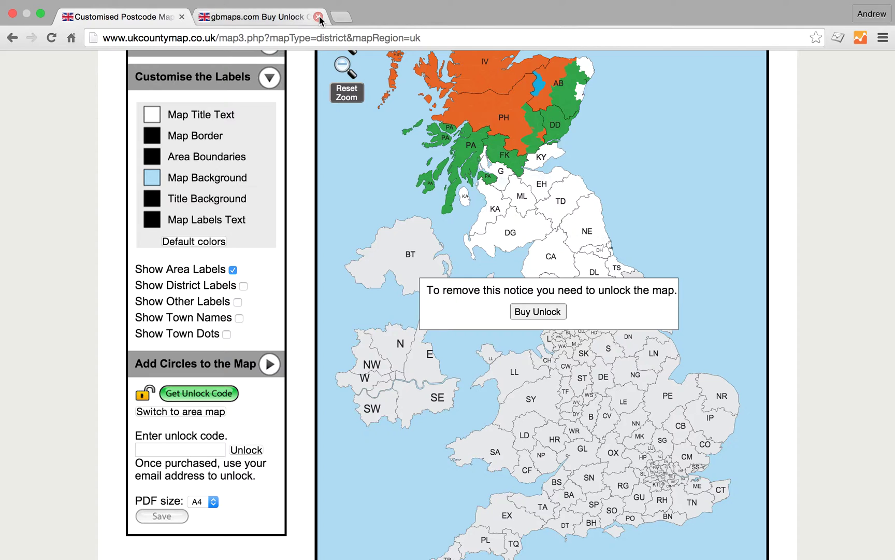
scroll(565, 249, "up", 5)
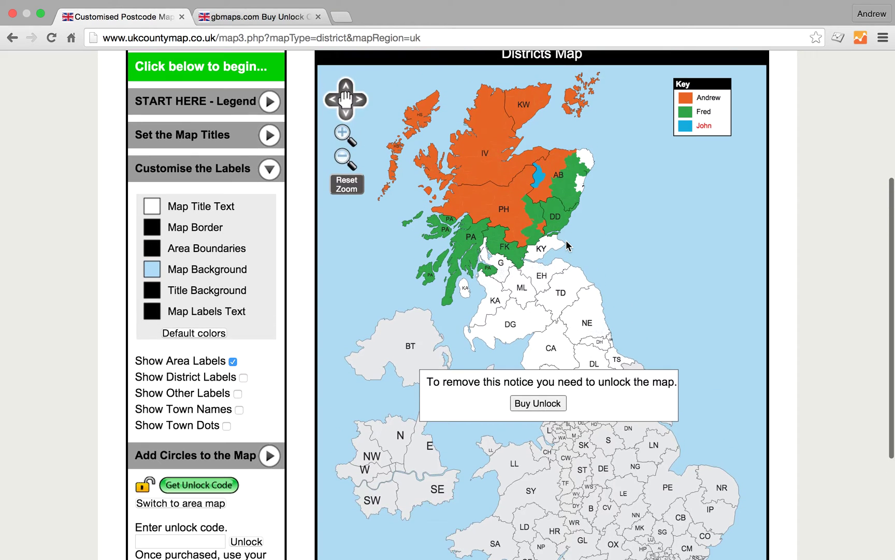
scroll(566, 242, "down", 7)
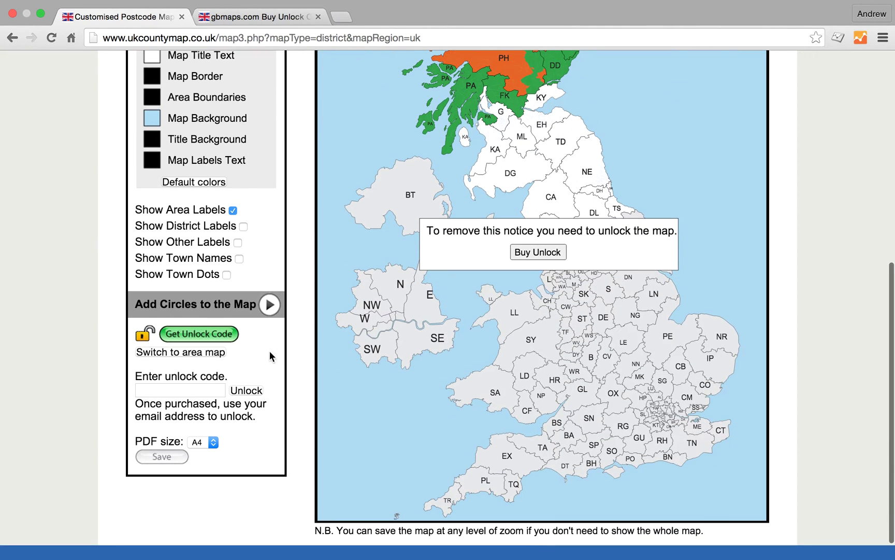
left_click(156, 390)
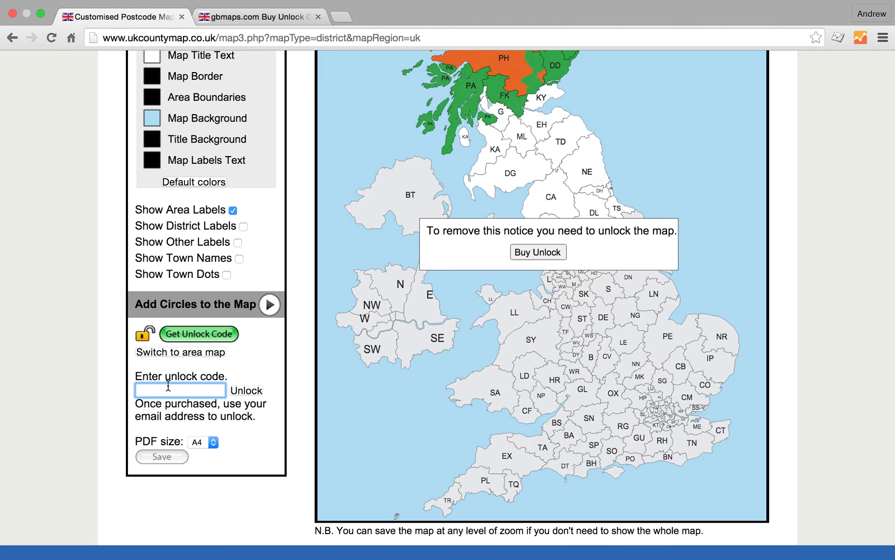
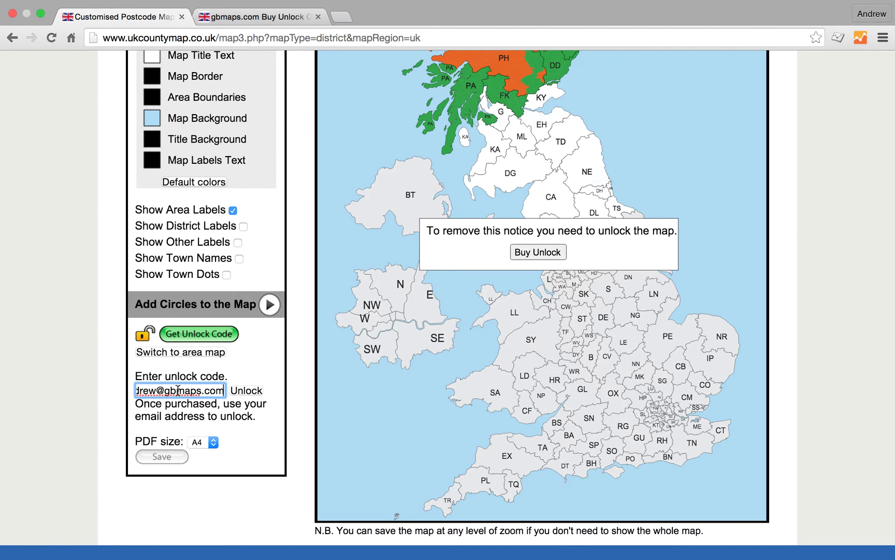
Unlock the map with the entered code and dismiss the 'Your map is unlocked' message.
left_click(247, 391)
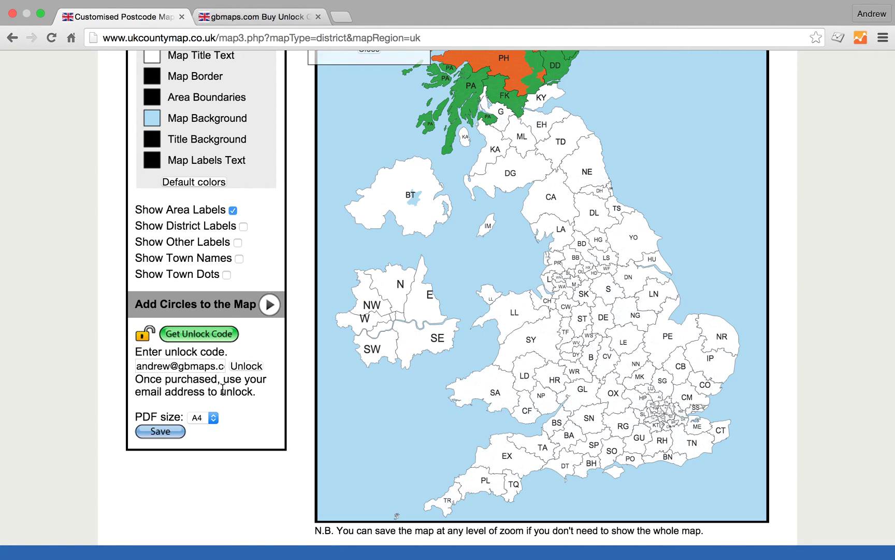
scroll(481, 295, "up", 3)
scroll(483, 300, "up", 4)
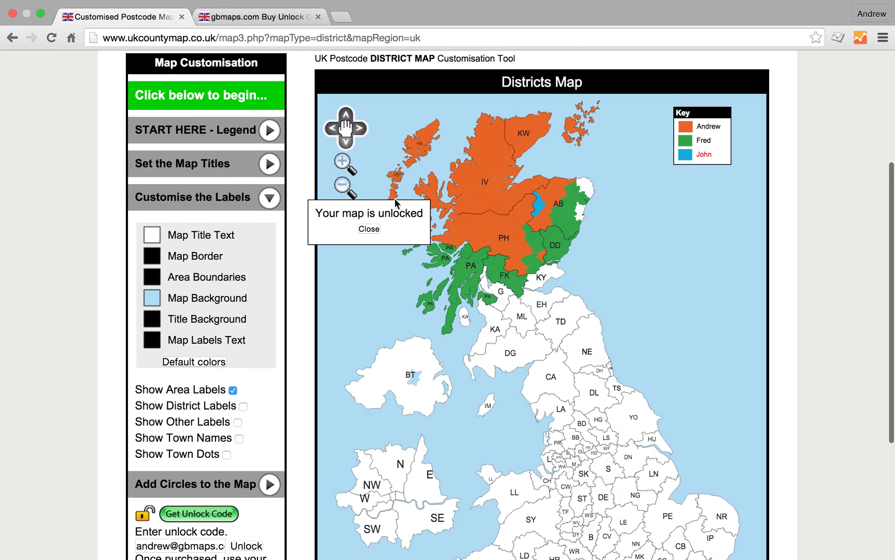
left_click(370, 230)
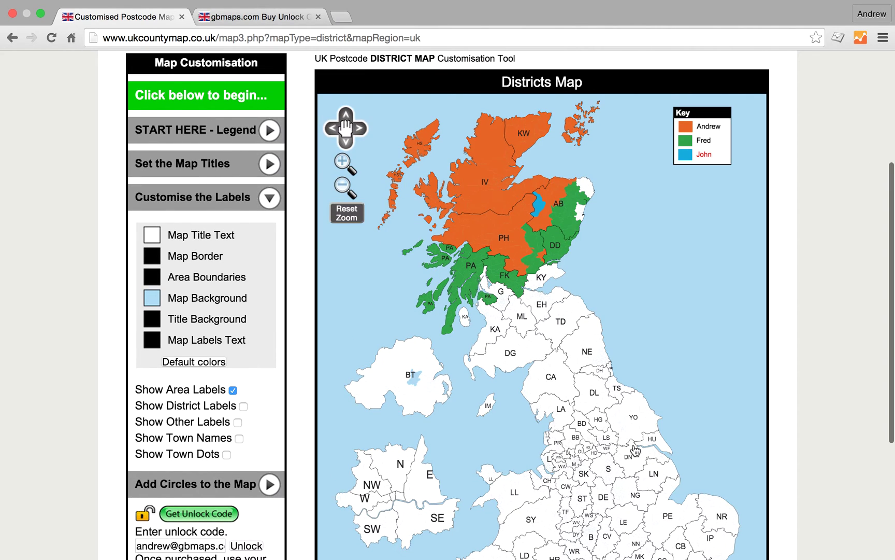
Colour the YO, SY and NR districts blue for John.
left_click(635, 428)
left_click(558, 513)
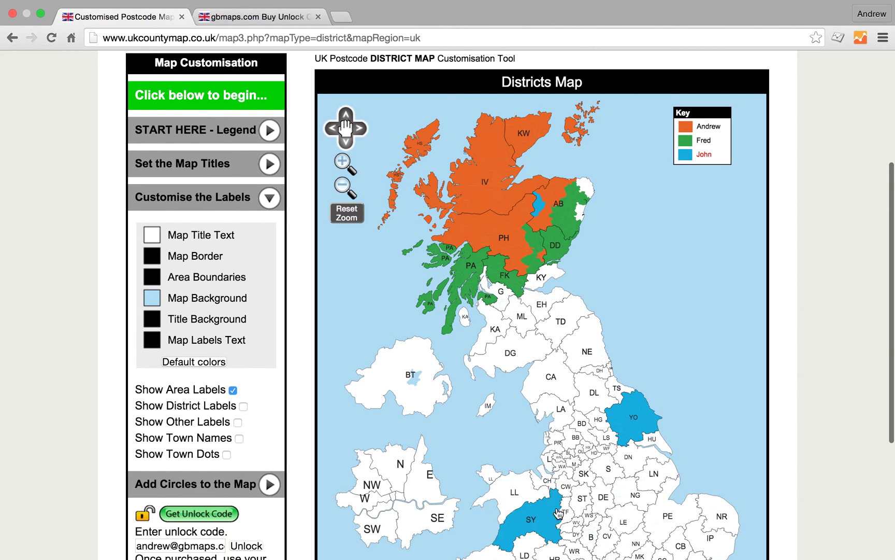
left_click(716, 509)
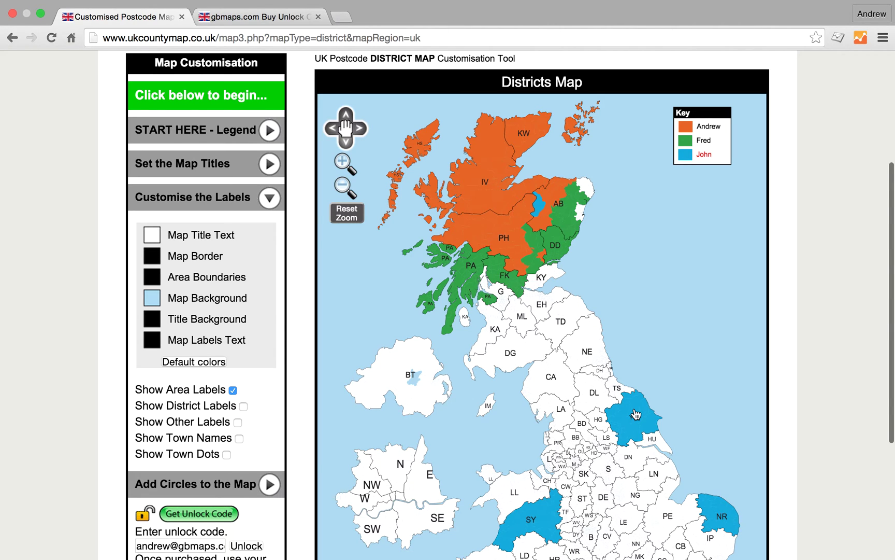
scroll(515, 449, "down", 3)
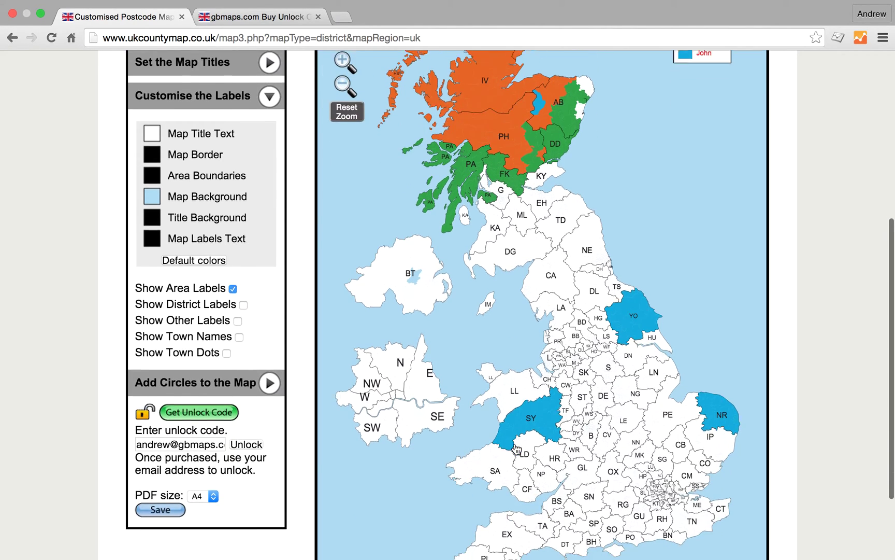
scroll(516, 449, "down", 2)
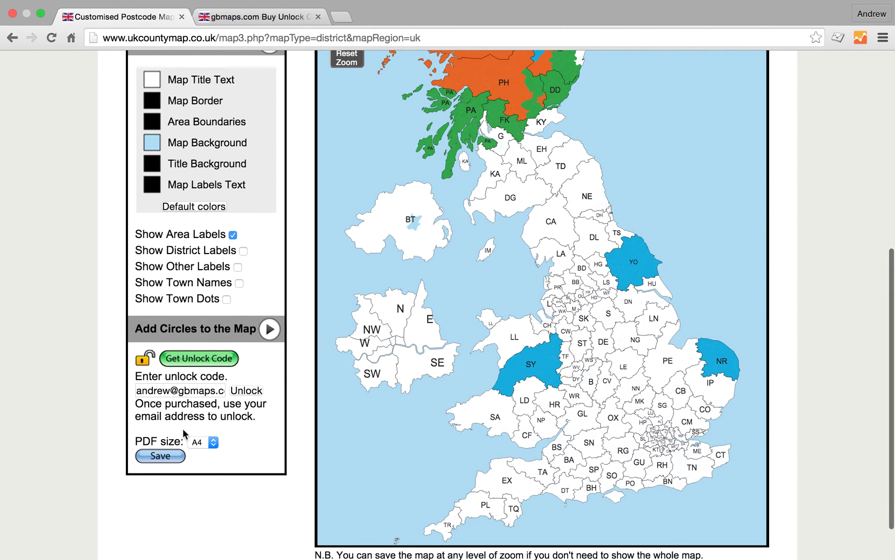
Keep A4 as the PDF paper size and save the coloured map as a PDF.
left_click(213, 442)
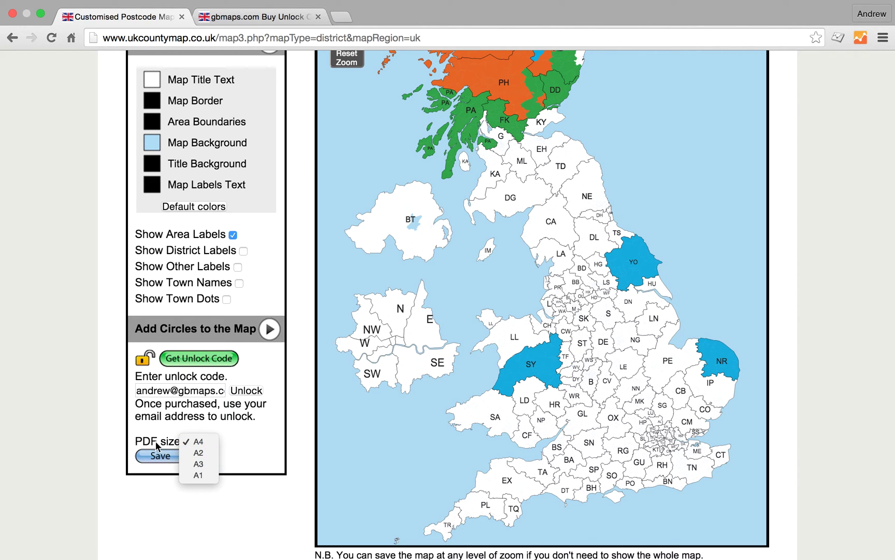
left_click(197, 421)
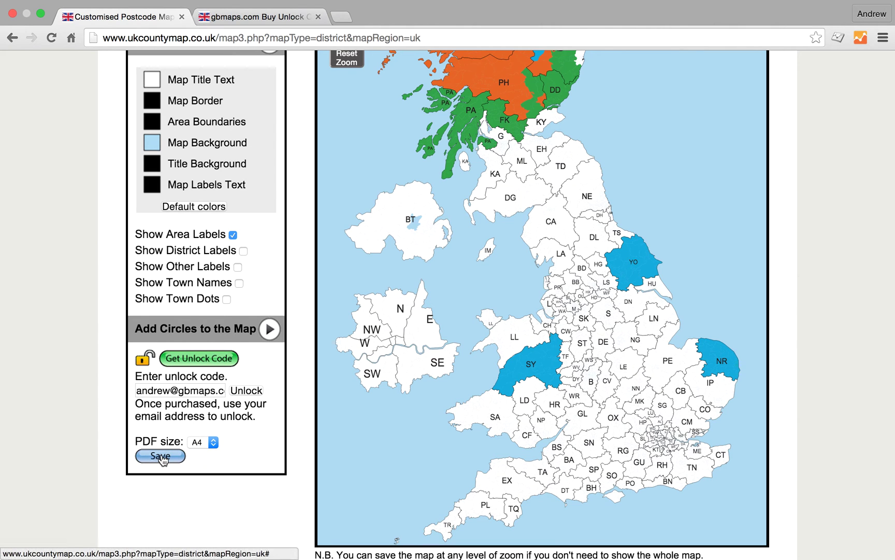
scroll(536, 343, "up", 3)
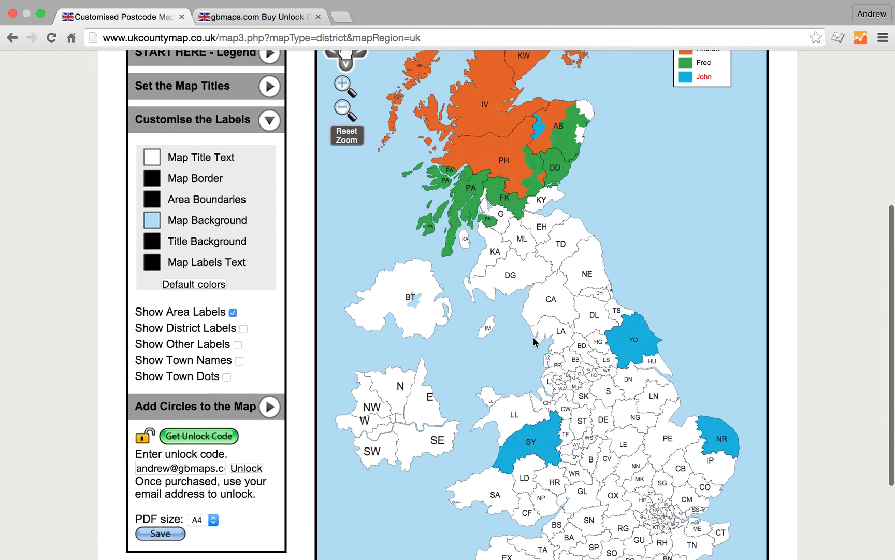
scroll(536, 343, "down", 5)
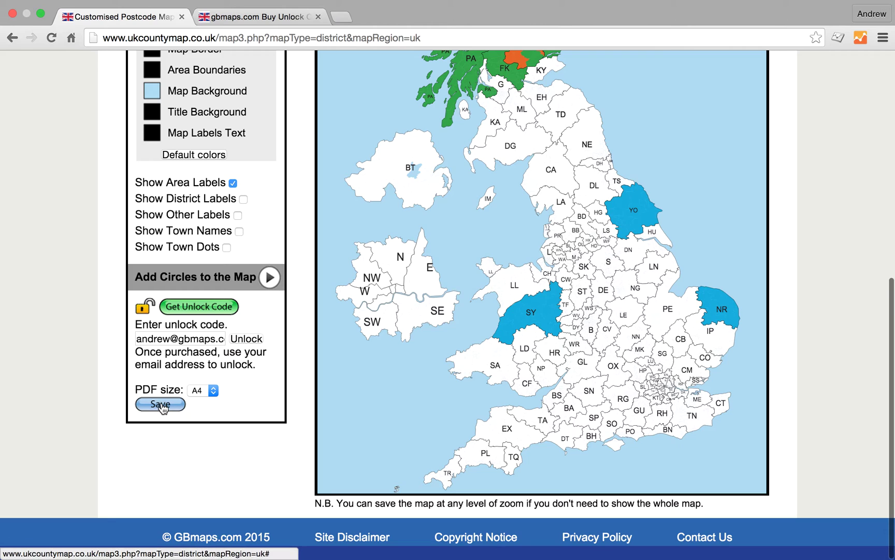
left_click(160, 404)
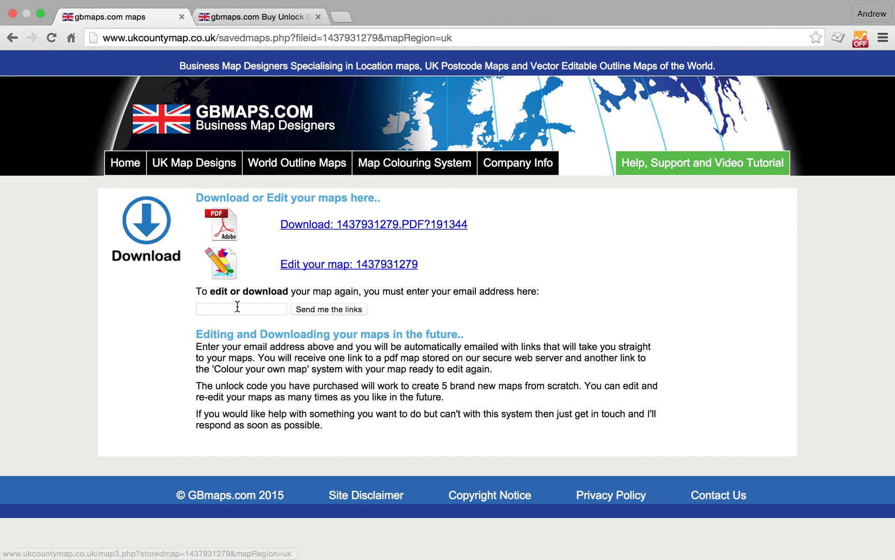
Enter the purchaser's email address and request the download and edit links with 'Send me the links'.
left_click(219, 308)
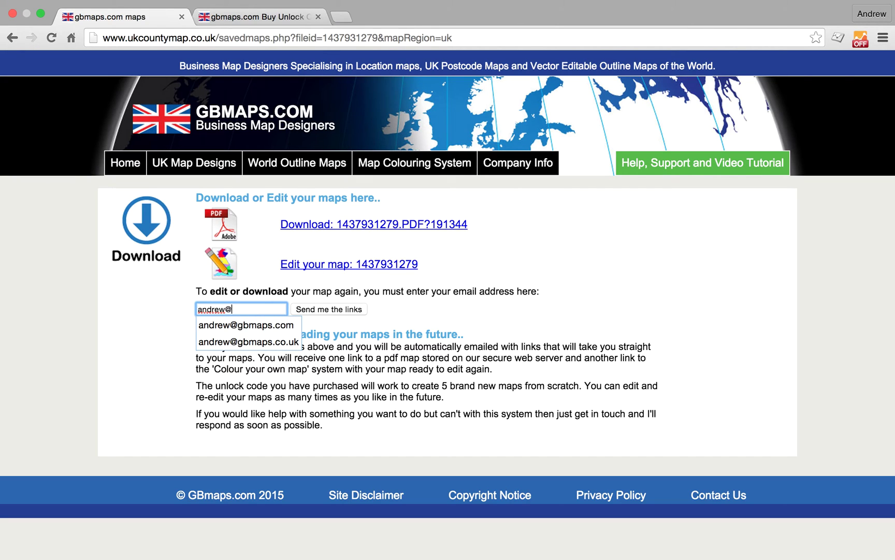
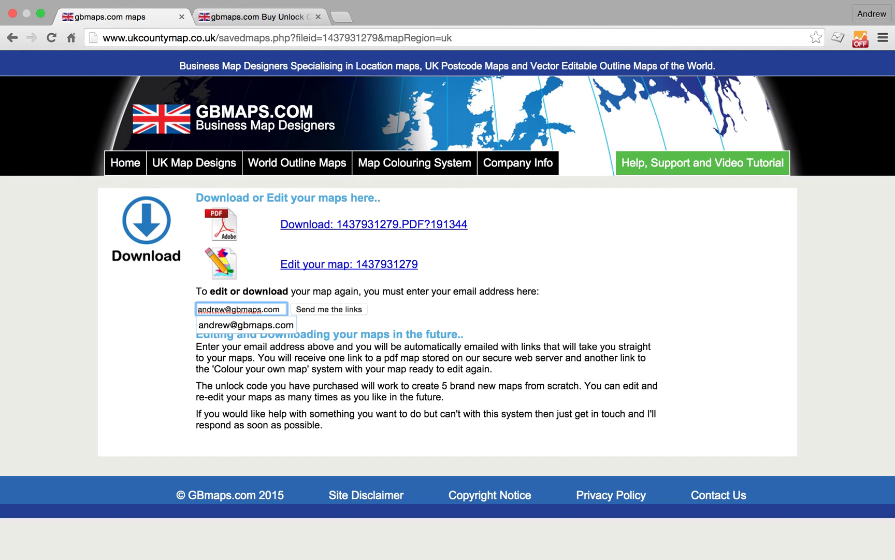
left_click(345, 308)
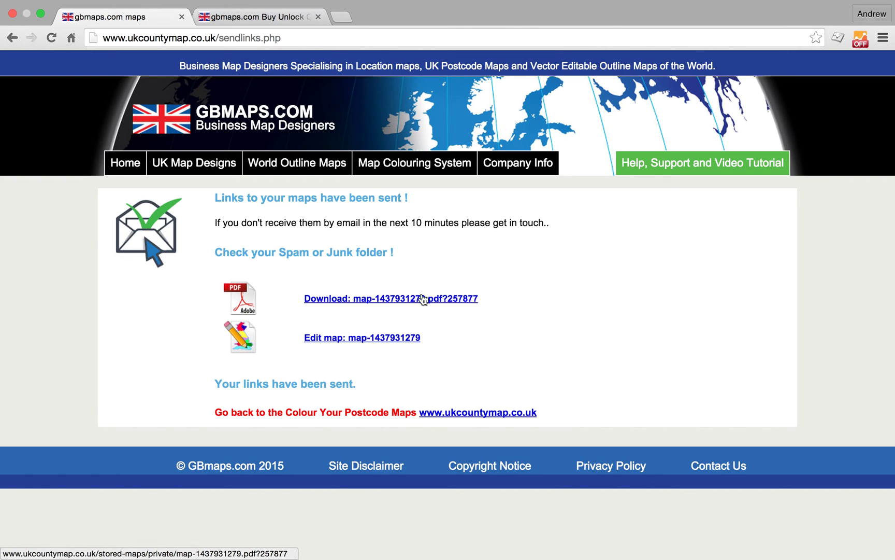
left_click(383, 305)
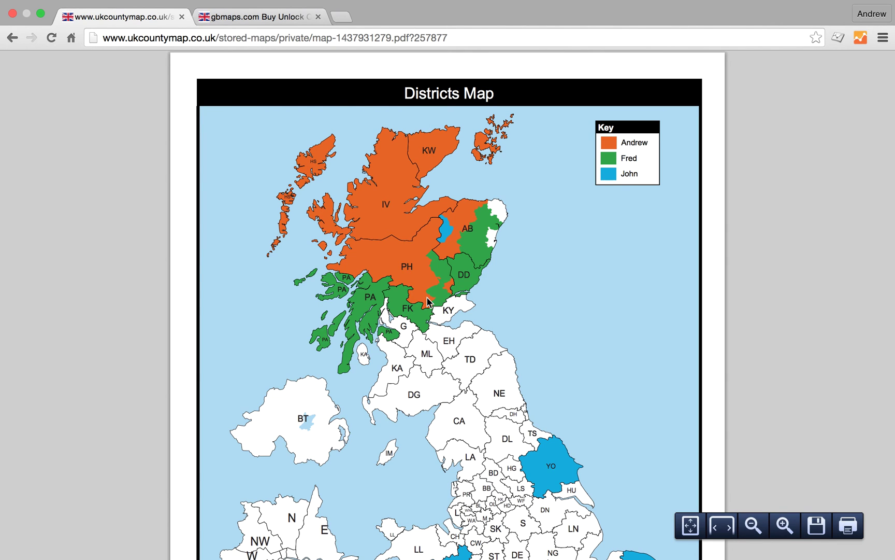
scroll(428, 301, "down", 10)
scroll(432, 307, "up", 10)
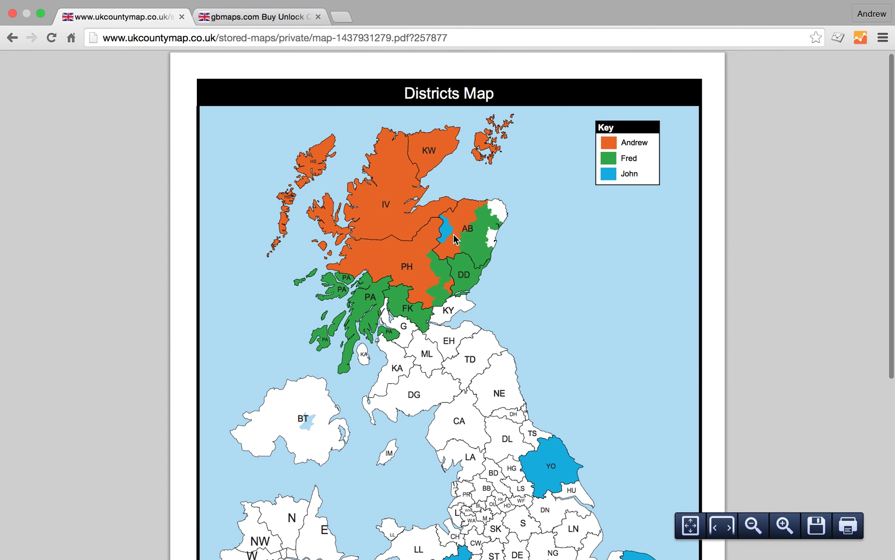
scroll(456, 233, "down", 3)
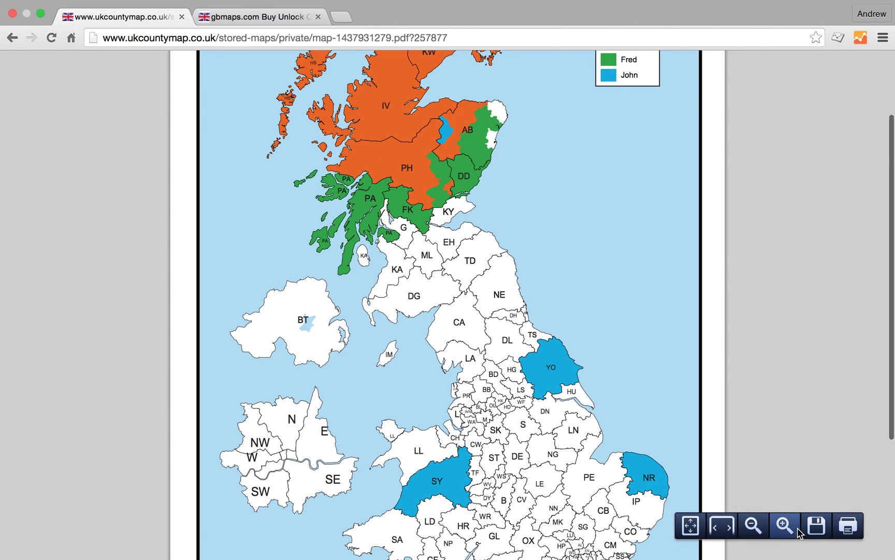
left_click(797, 532)
left_click(795, 528)
left_click(795, 527)
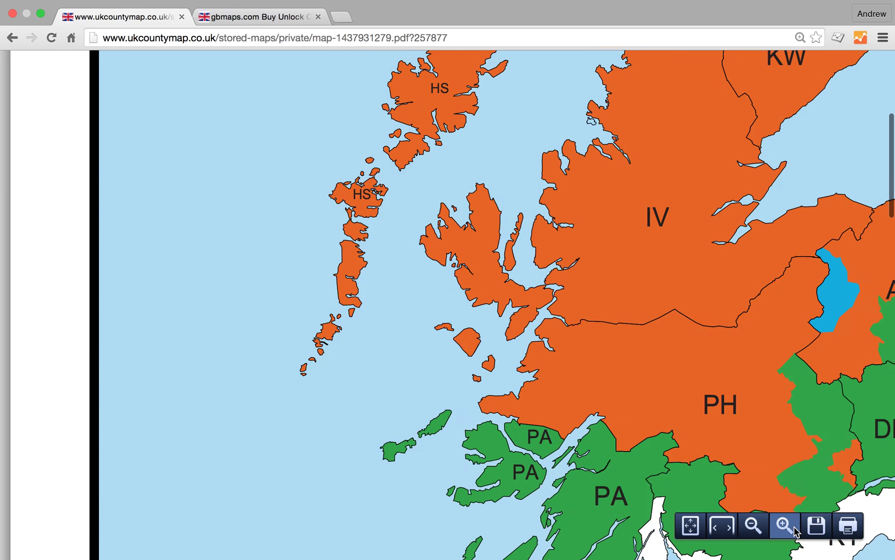
left_click(795, 528)
left_click(795, 527)
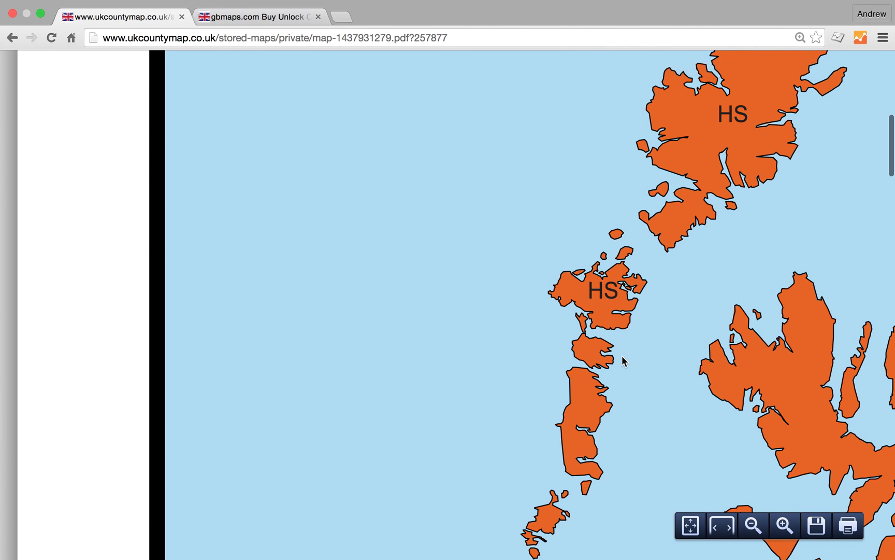
scroll(668, 362, "down", 15)
scroll(729, 384, "right", 5)
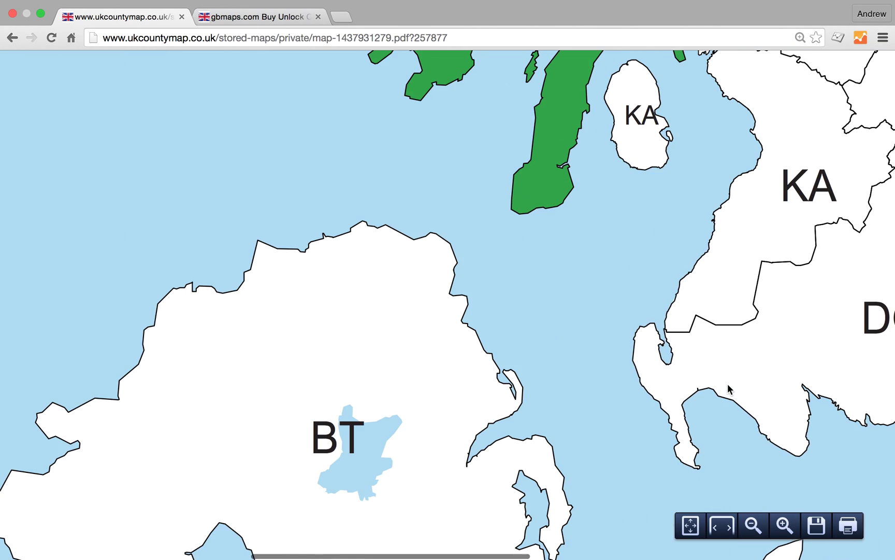
scroll(736, 381, "right", 10)
scroll(737, 378, "up", 5)
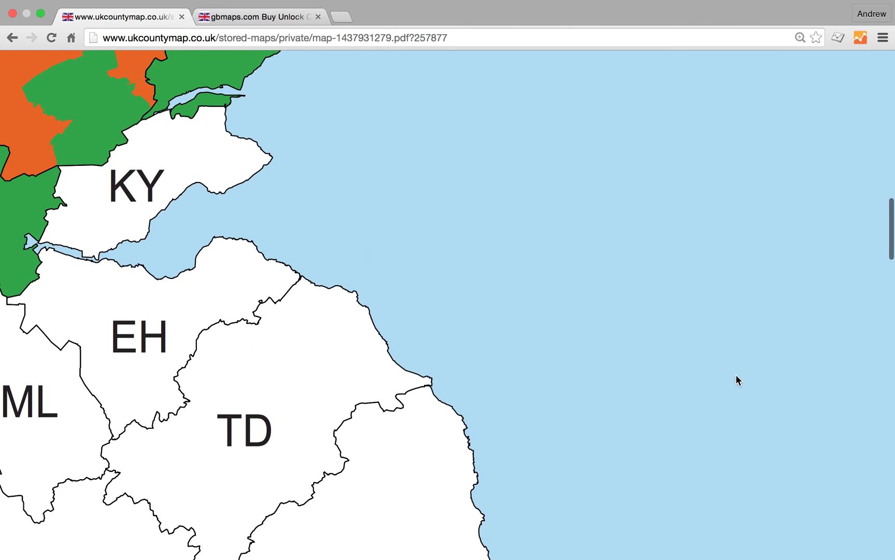
scroll(736, 374, "down", 10)
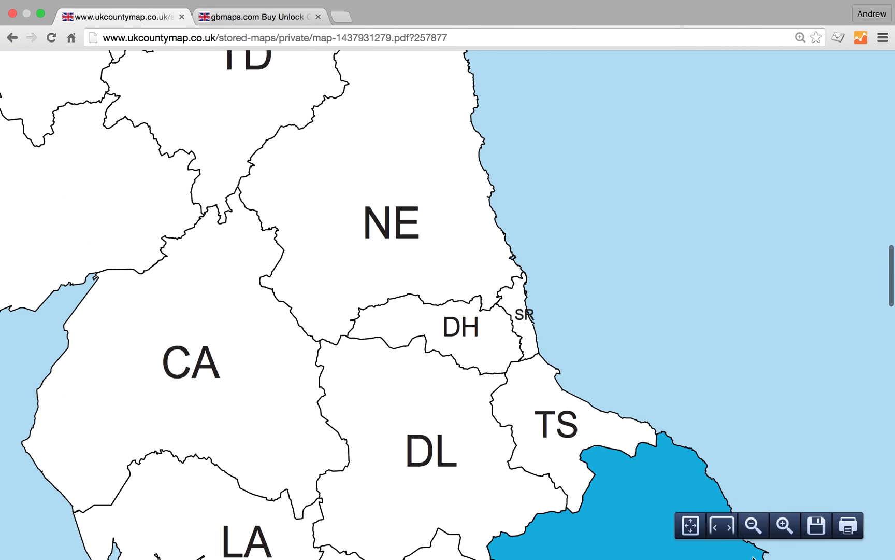
left_click(754, 526)
left_click(754, 526)
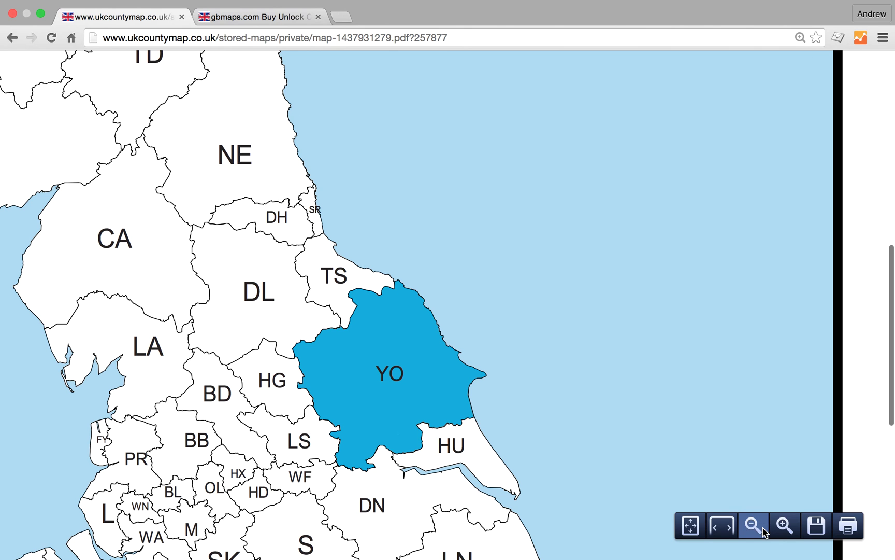
left_click(754, 526)
scroll(492, 174, "up", 10)
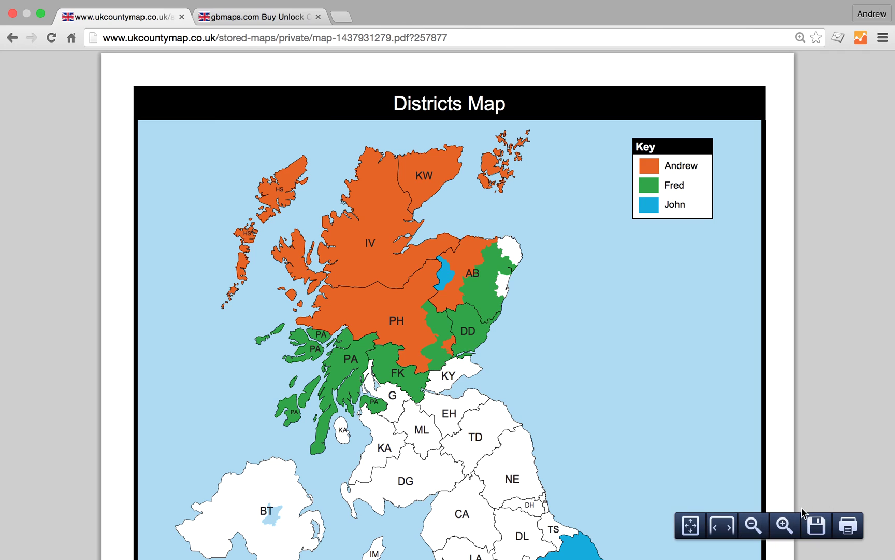
left_click(12, 37)
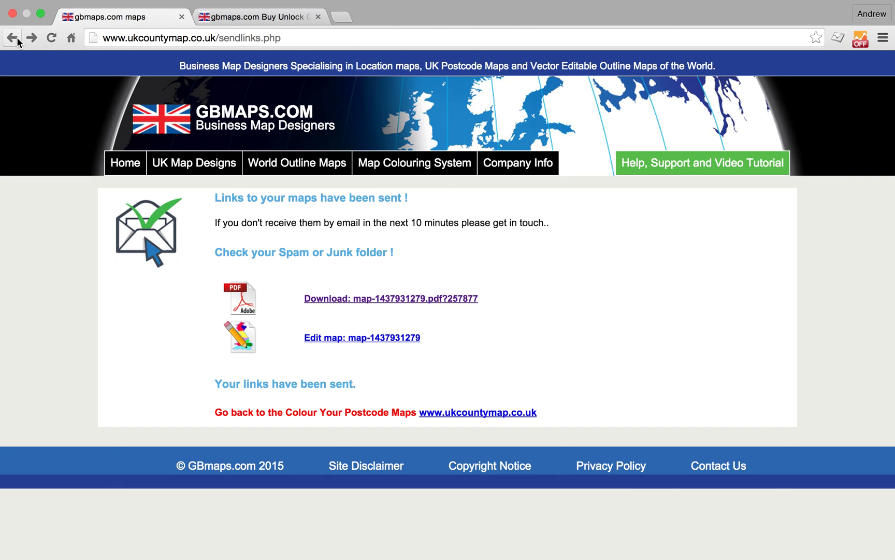
Reopen the saved map via 'Edit map', show the START HERE - Legend settings, and dismiss the zoom hint.
left_click(373, 339)
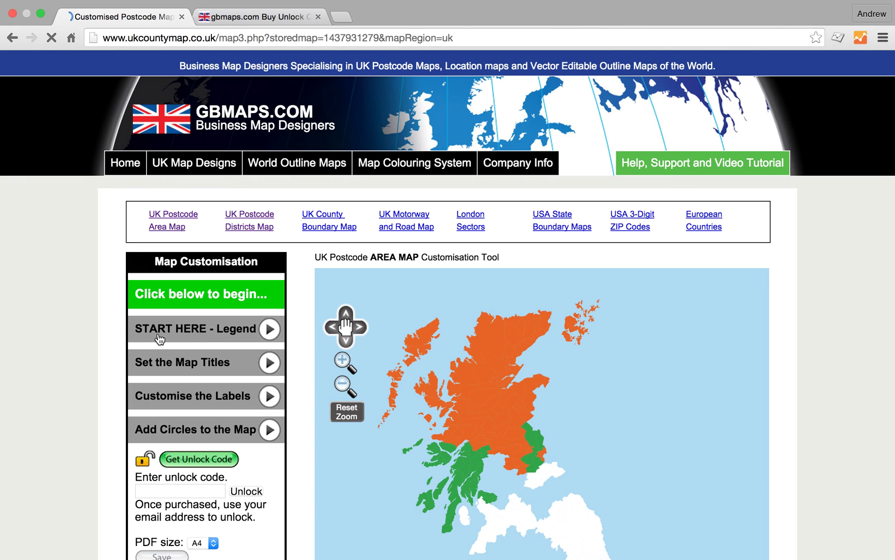
left_click(205, 331)
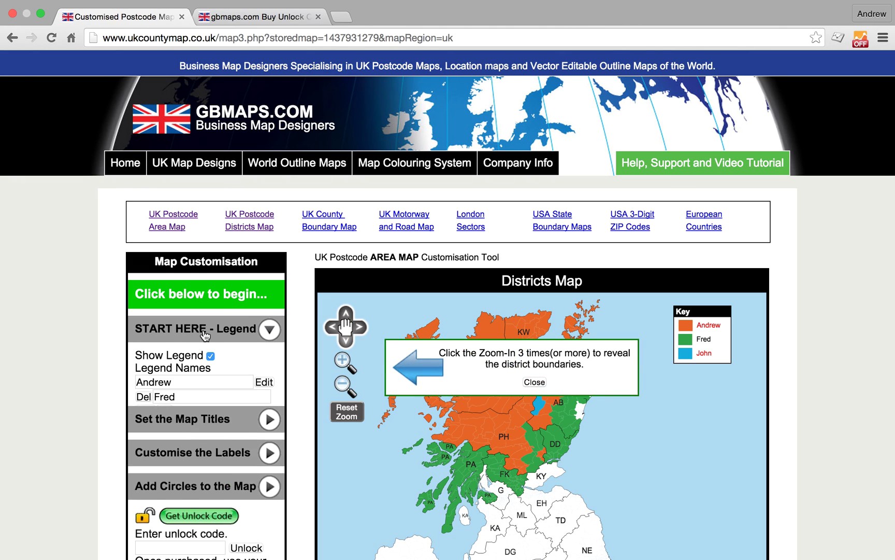
left_click(535, 382)
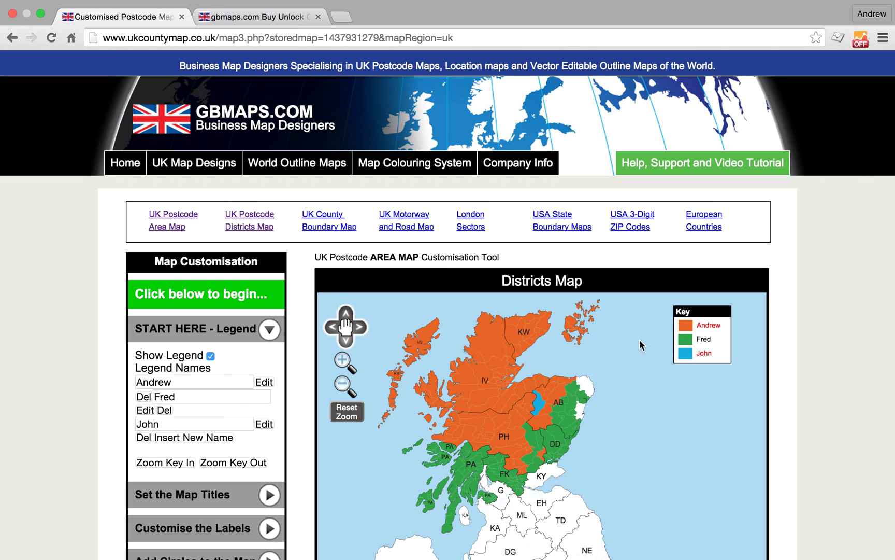
Recolour the key swatches: Andrew purple, Fred light blue, John yellow.
left_click(689, 327)
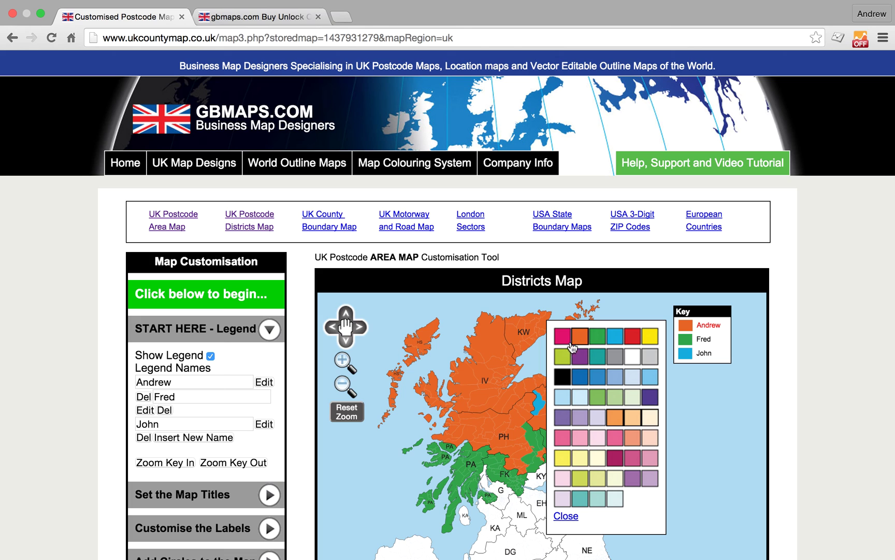
left_click(580, 357)
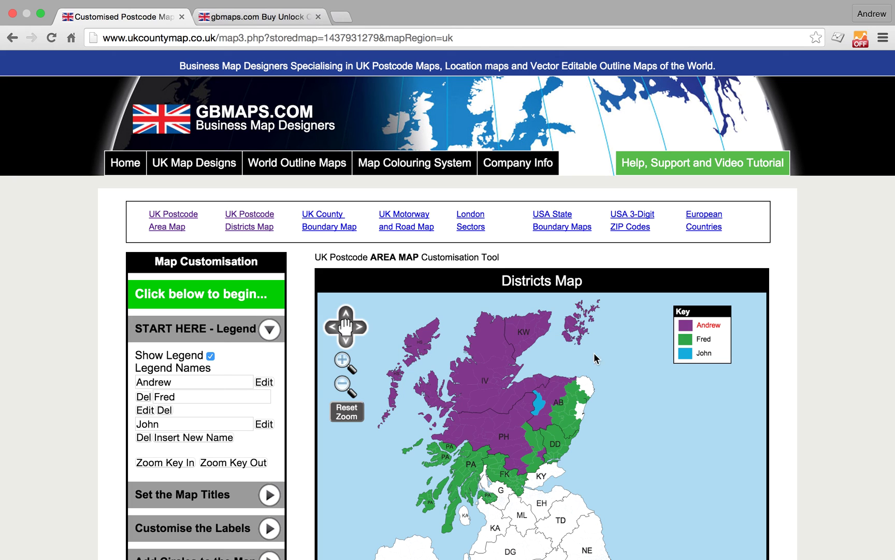
left_click(695, 340)
left_click(654, 392)
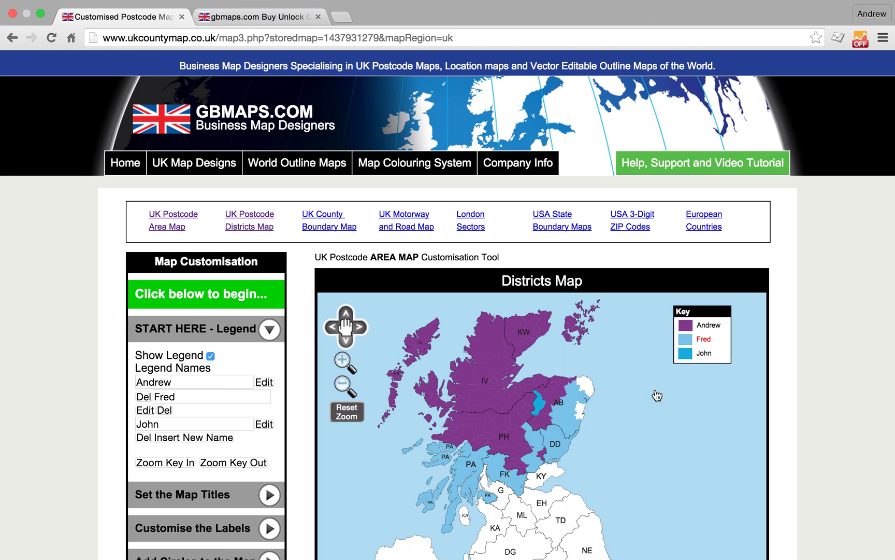
left_click(693, 354)
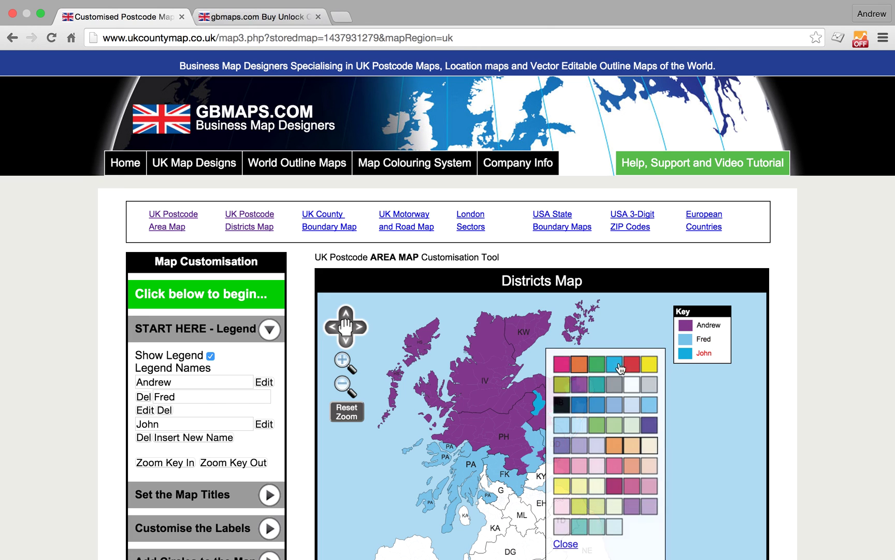
left_click(649, 366)
scroll(592, 400, "down", 8)
scroll(596, 410, "up", 8)
scroll(597, 401, "down", 5)
scroll(599, 407, "down", 5)
scroll(598, 407, "up", 10)
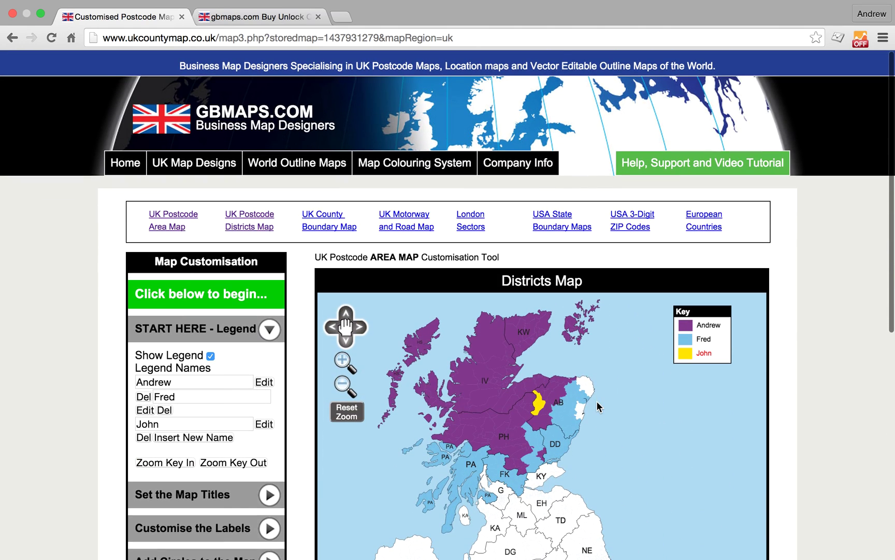